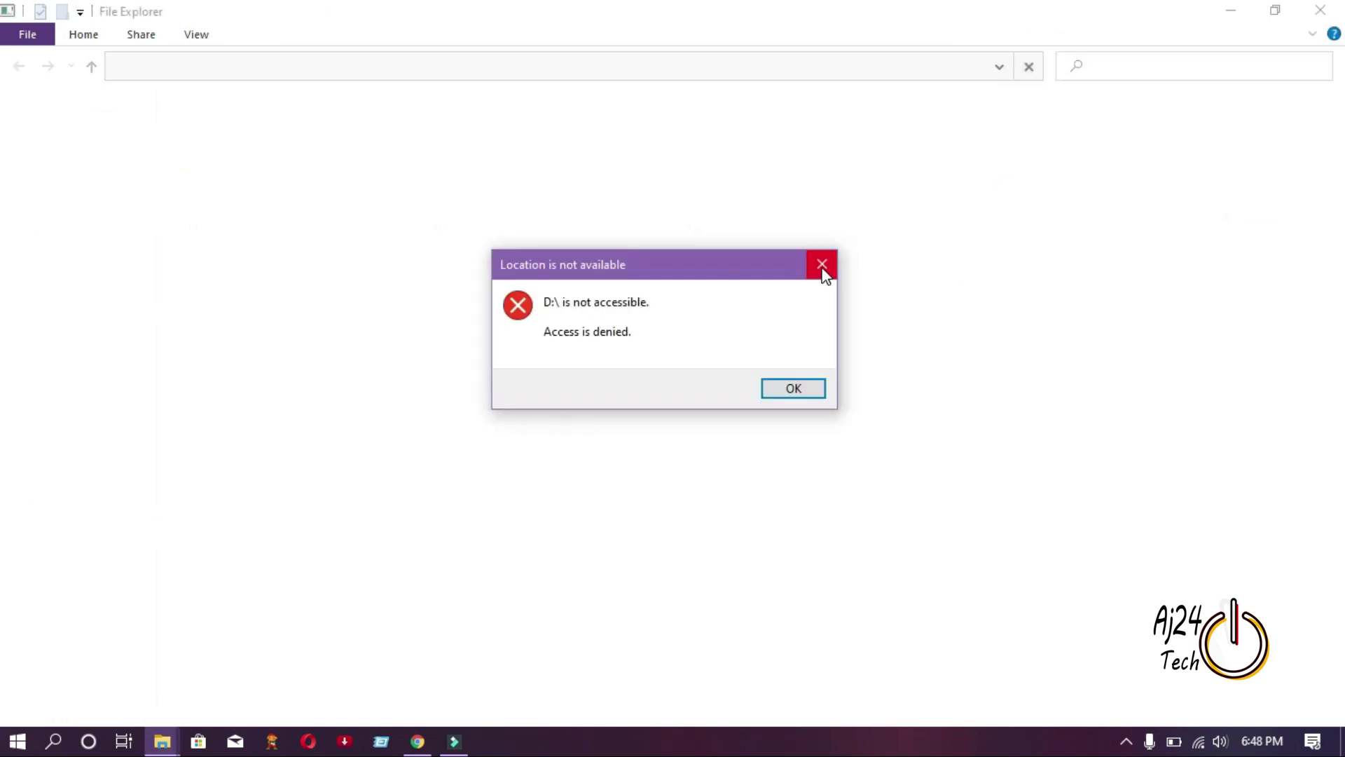
Dismiss the access-denied error and unlock USB Drive (D:) from This PC with its BitLocker password.
left_click(821, 265)
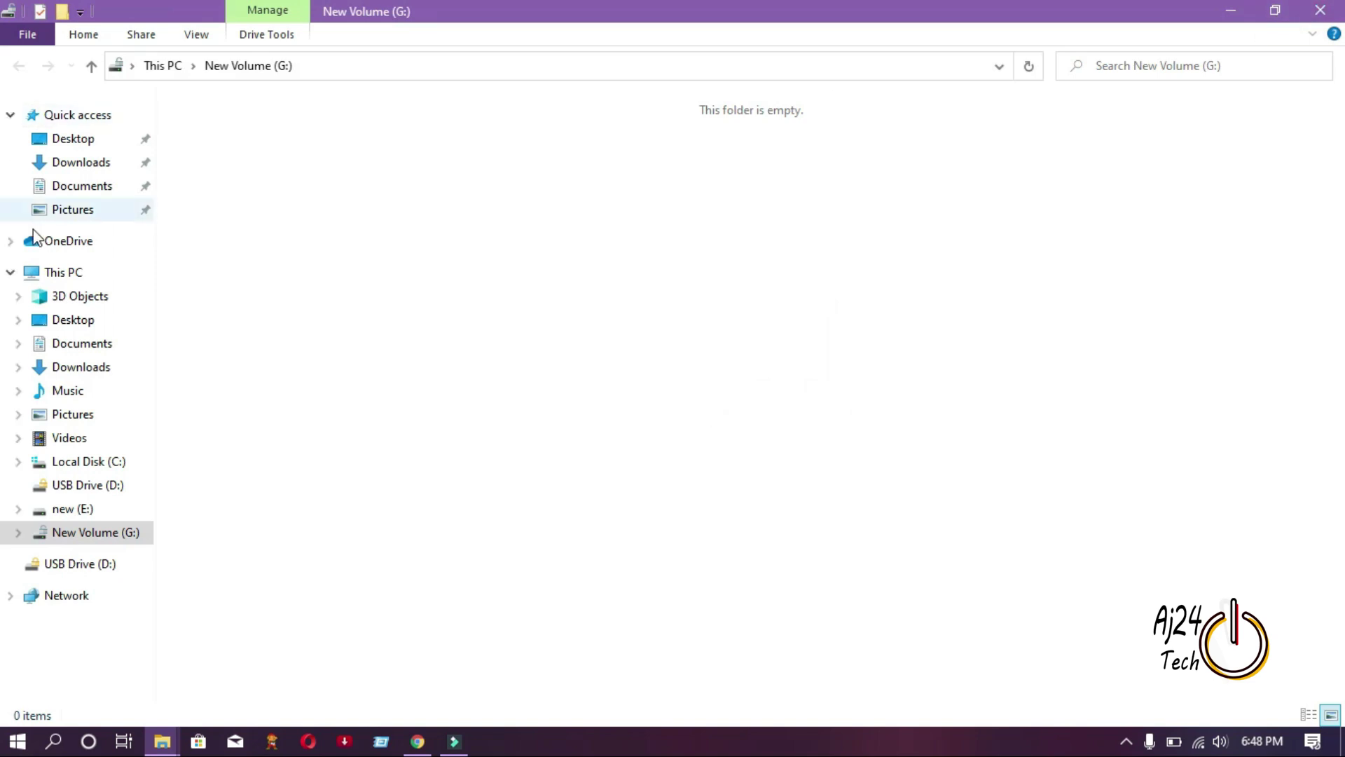
left_click(75, 279)
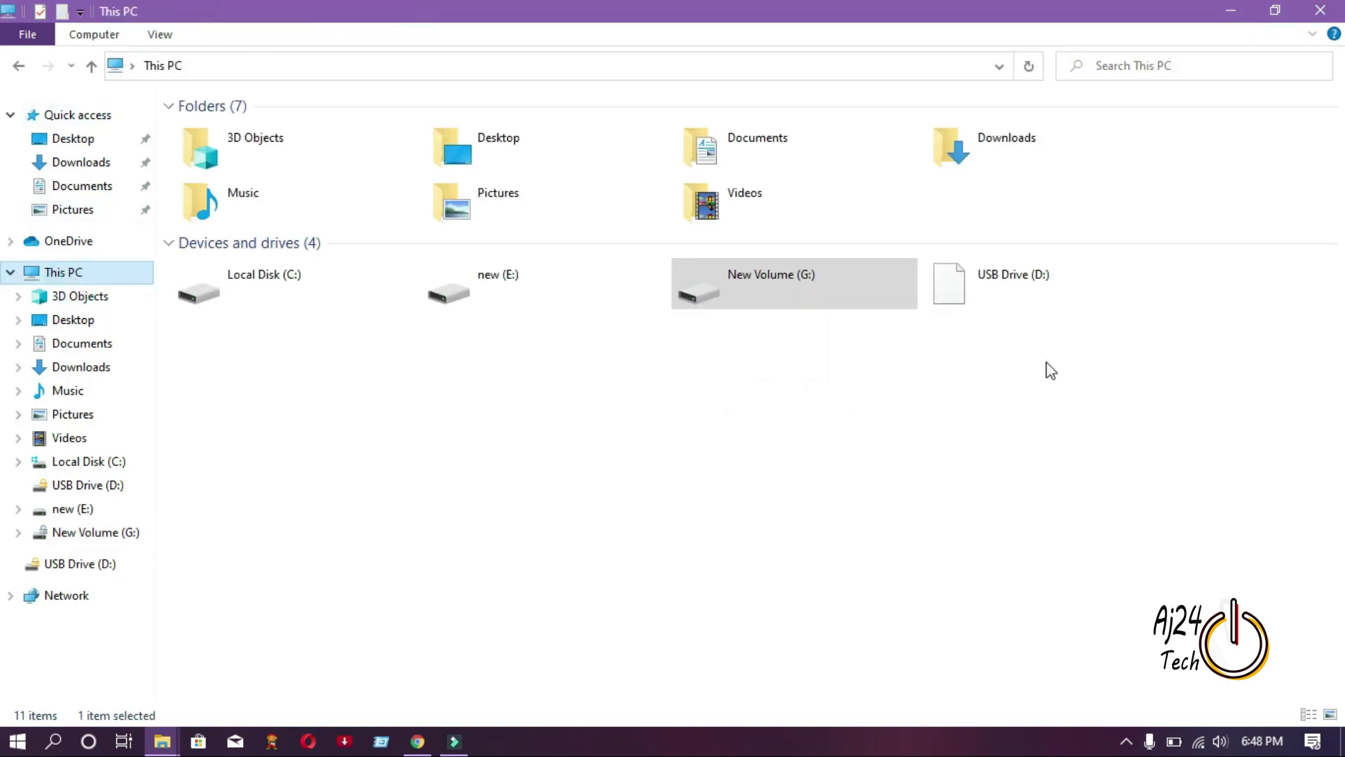
left_click(994, 299)
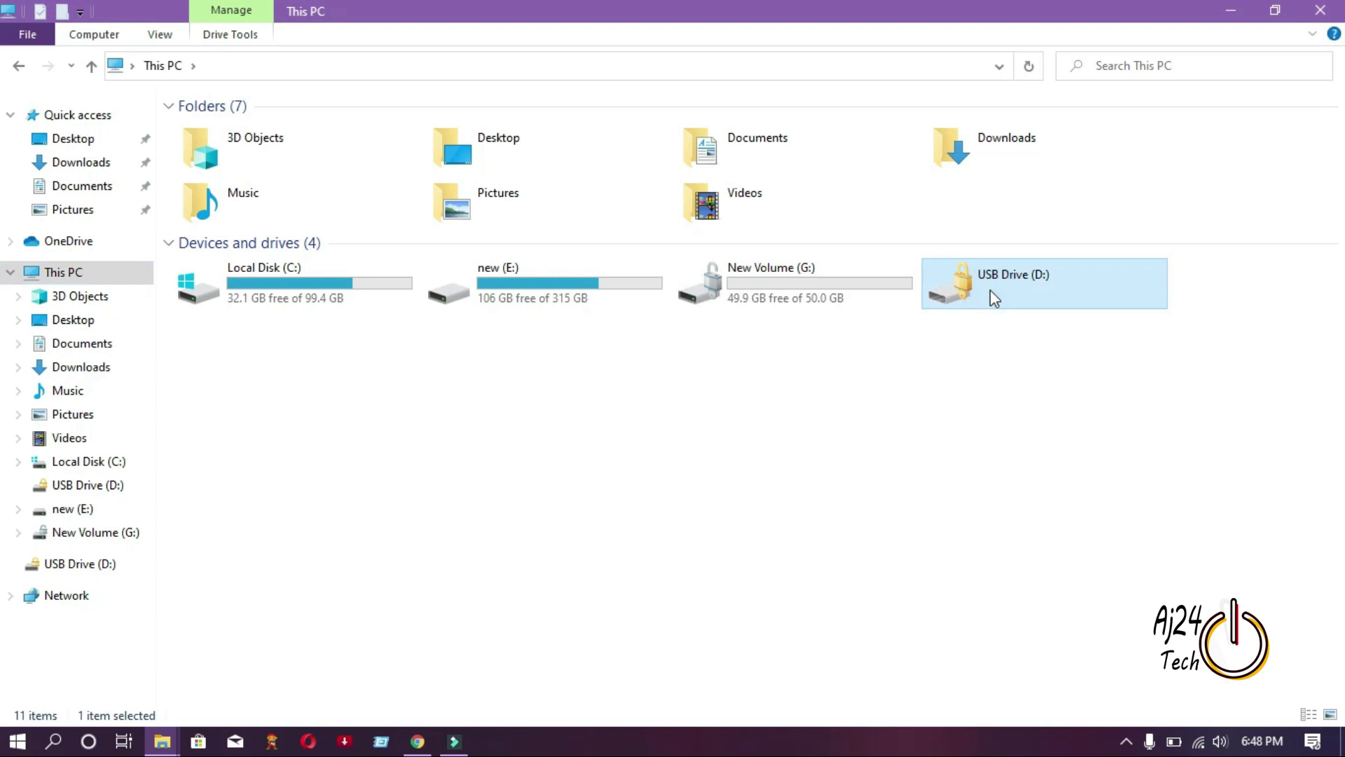
double_click(993, 299)
type("********")
left_click(1241, 255)
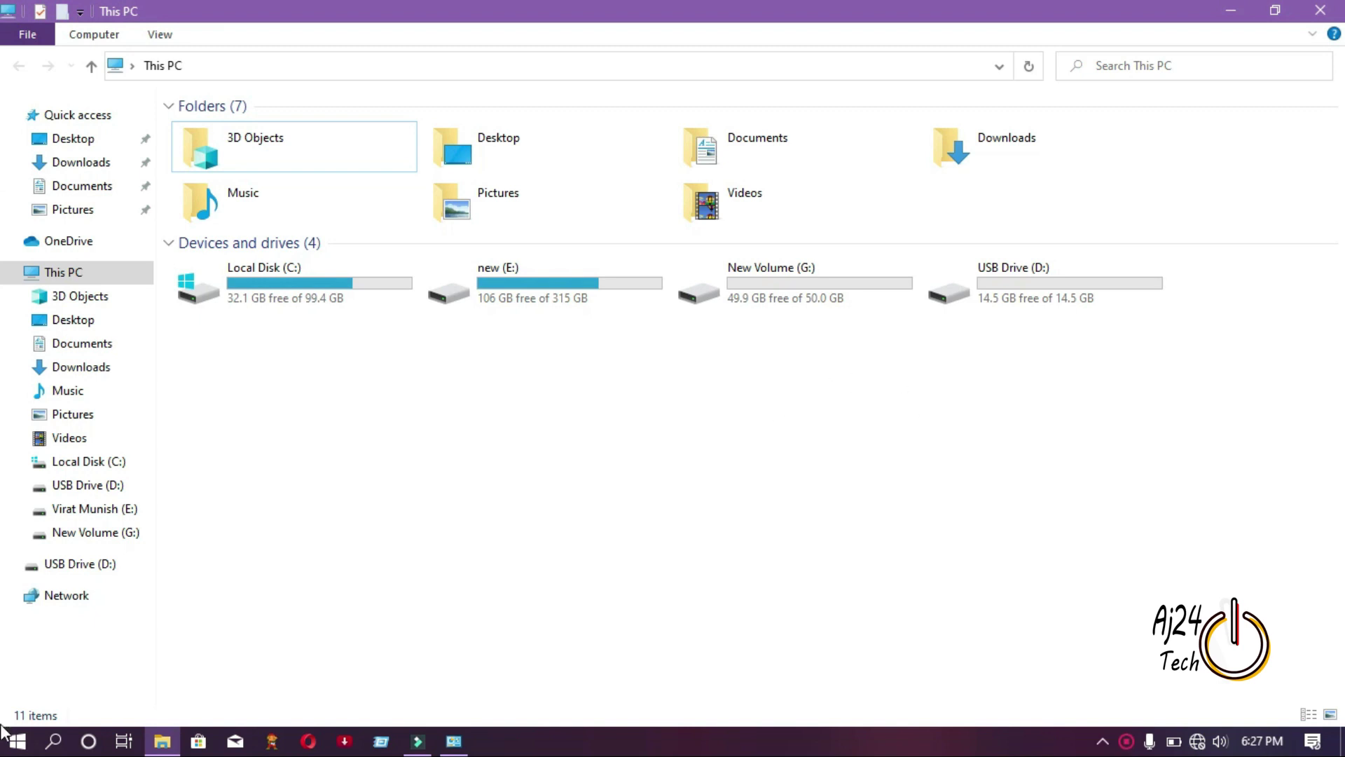
Launch Control Panel by searching 'con' in the Start menu.
left_click(18, 741)
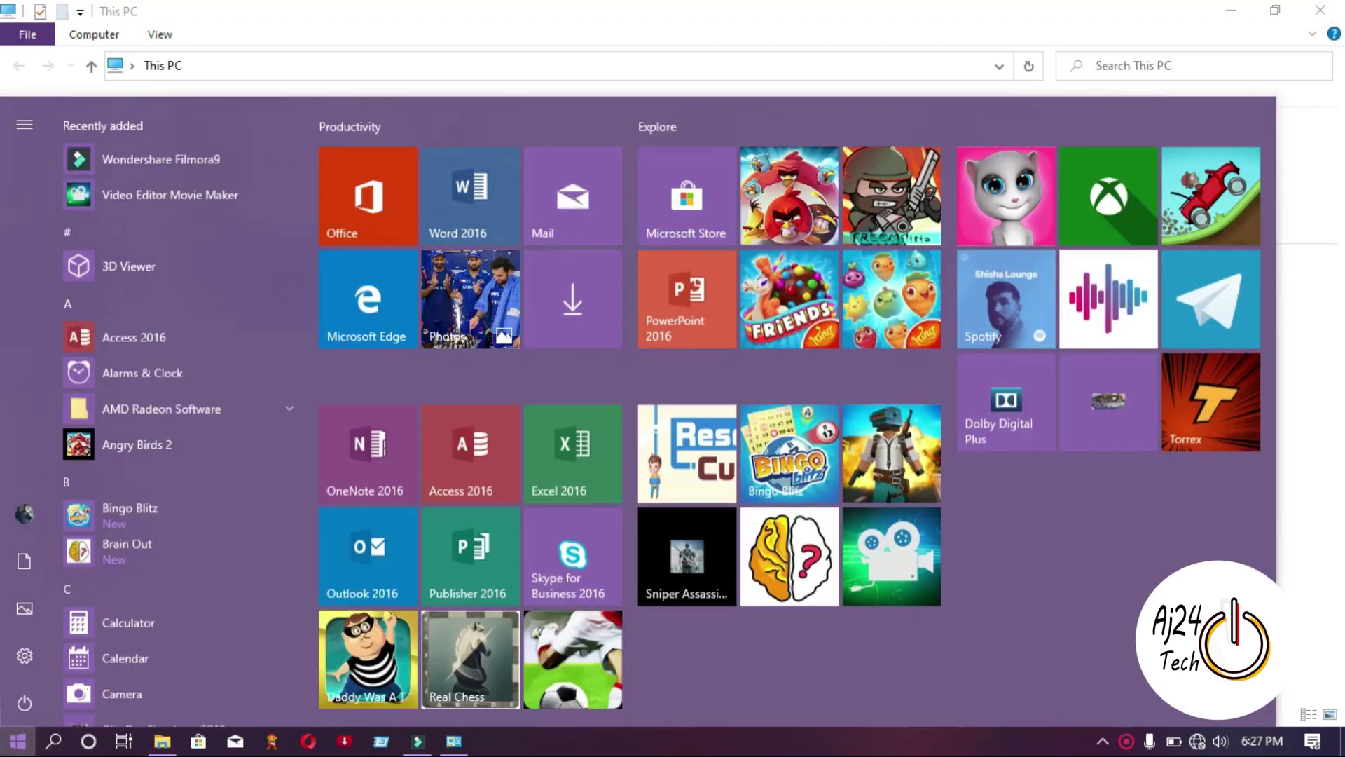
type("con")
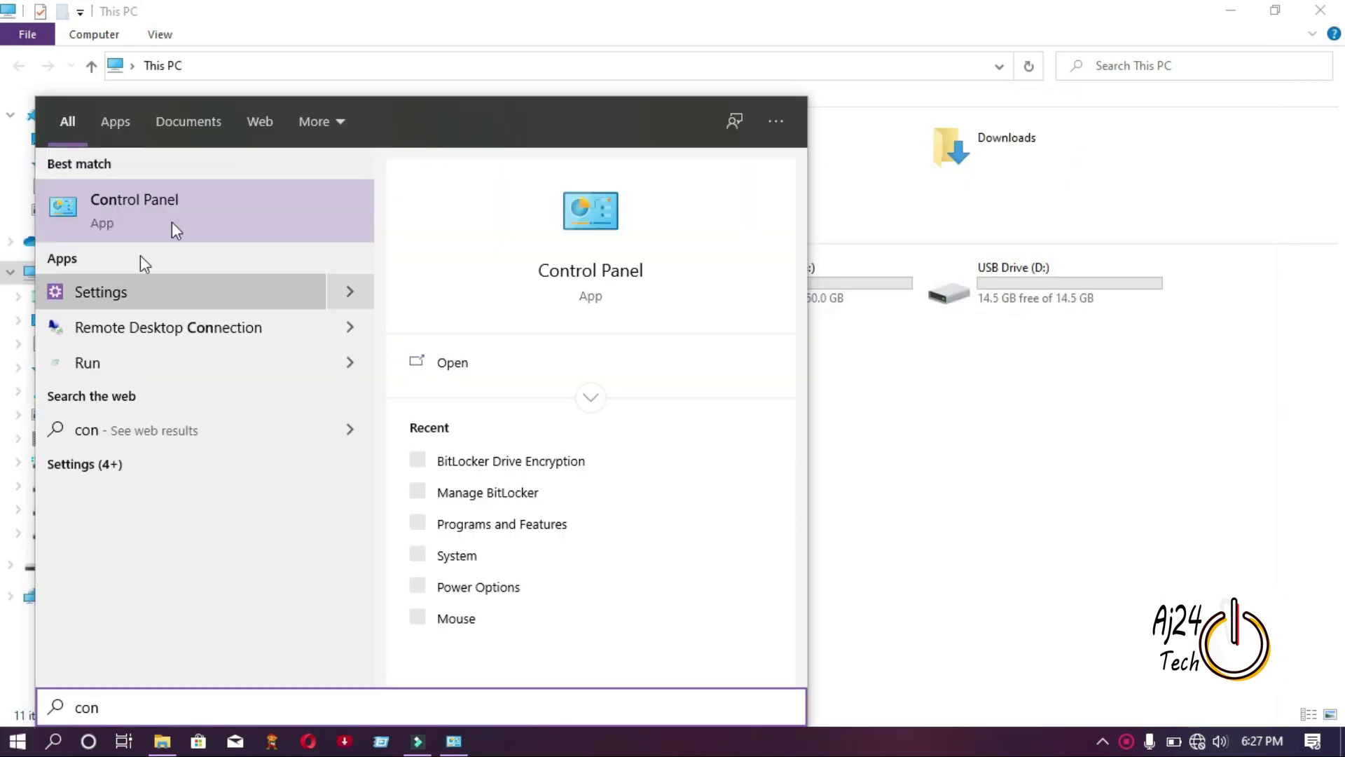
left_click(175, 212)
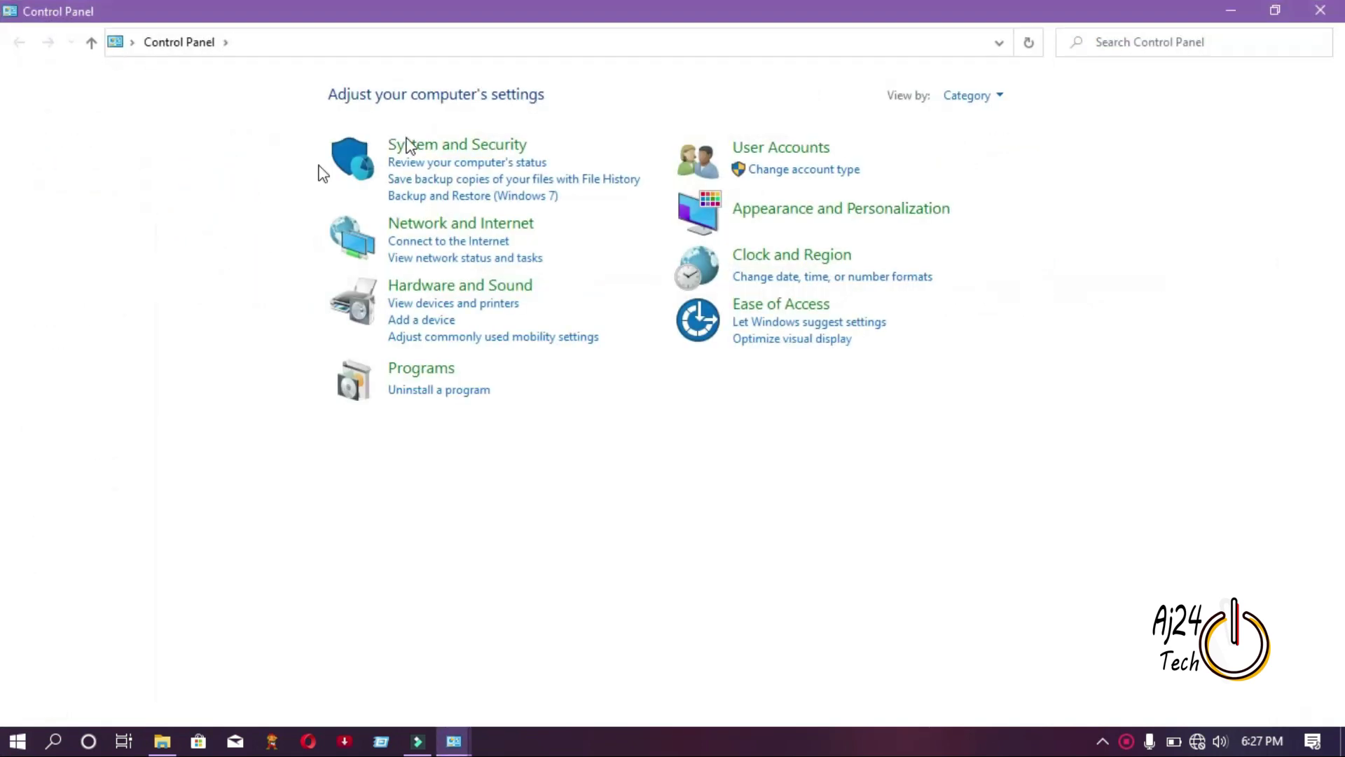
Go to System and Security > BitLocker Drive Encryption and turn on BitLocker for New Volume (G:).
left_click(409, 155)
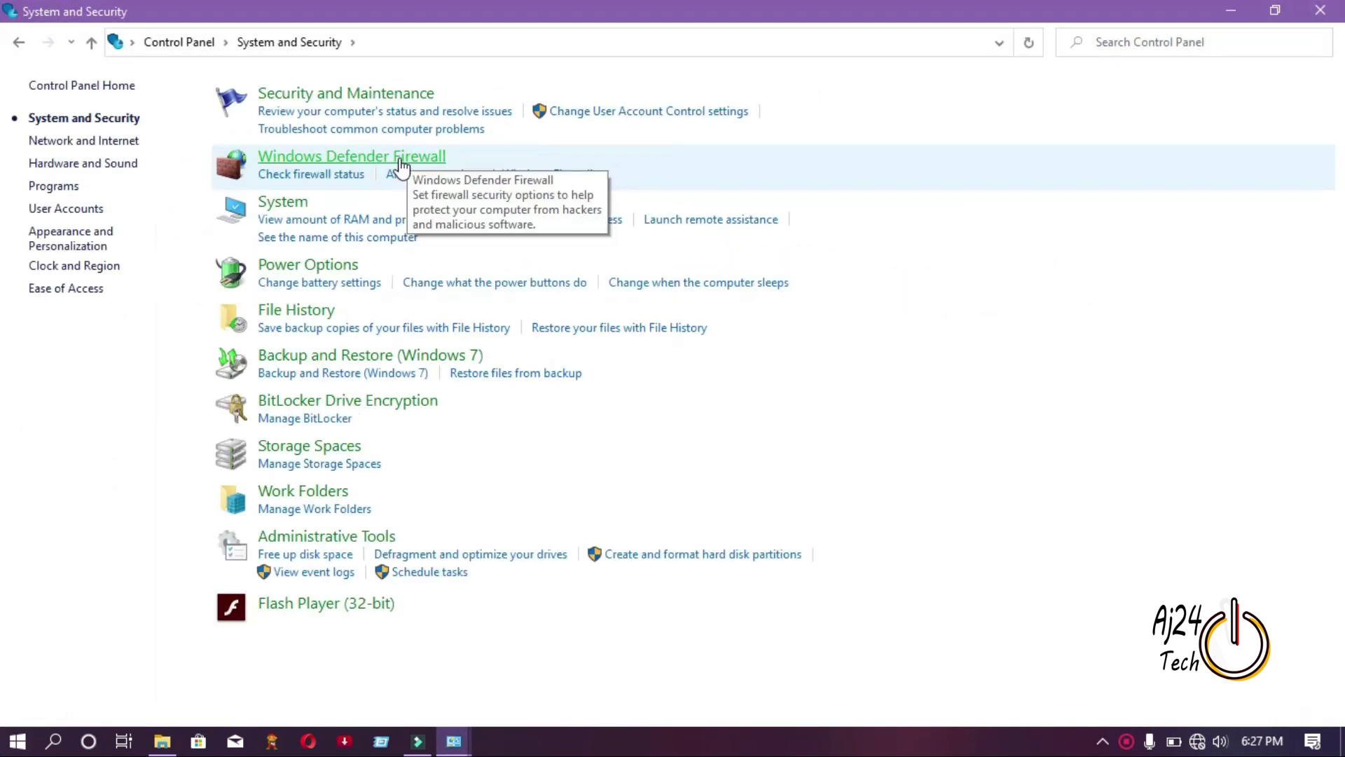
left_click(364, 408)
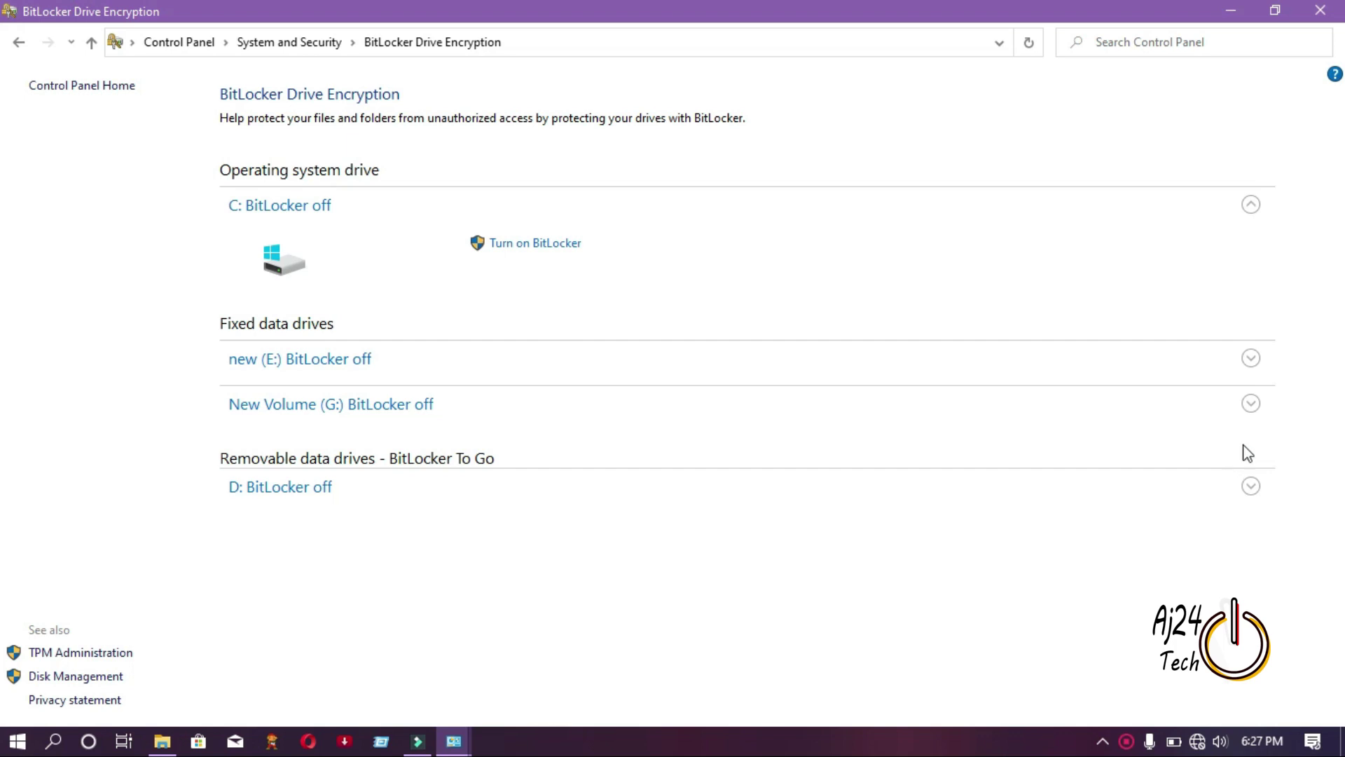
left_click(1251, 406)
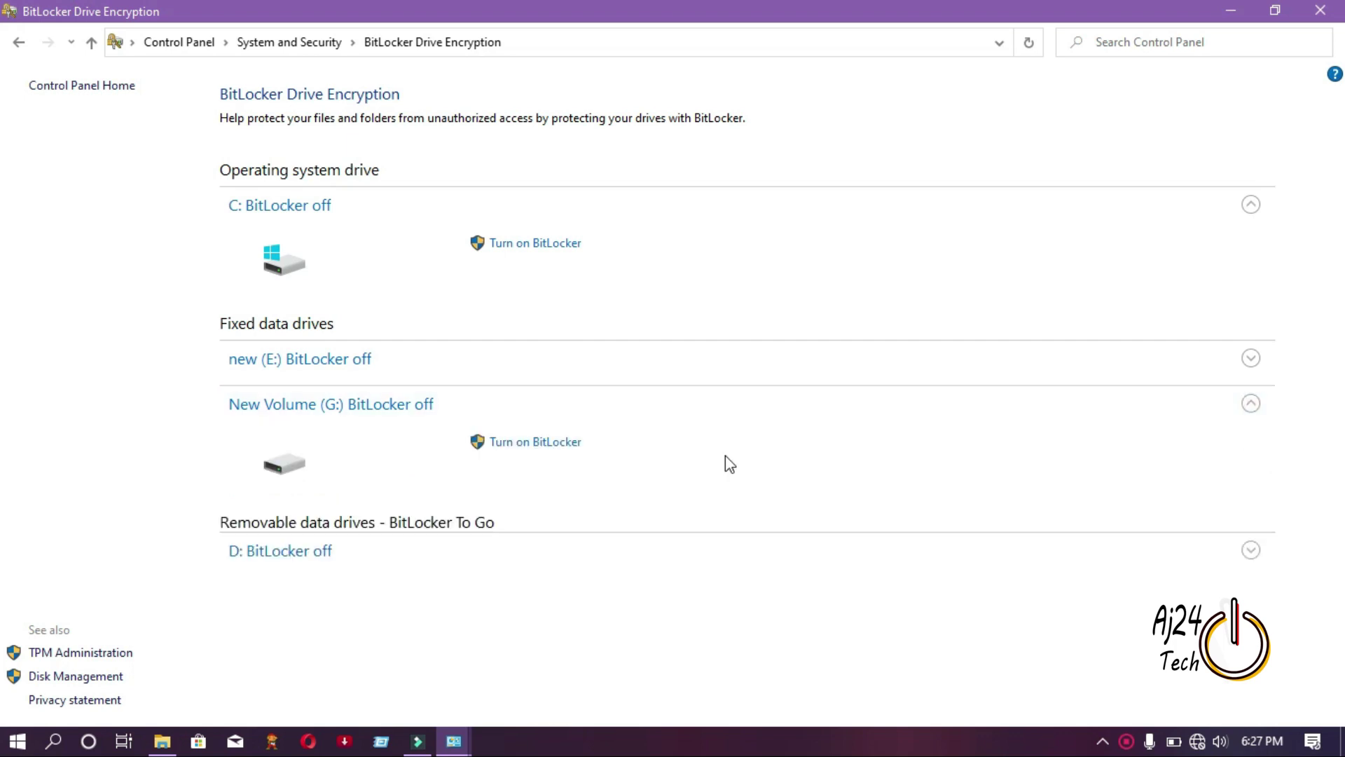
left_click(509, 441)
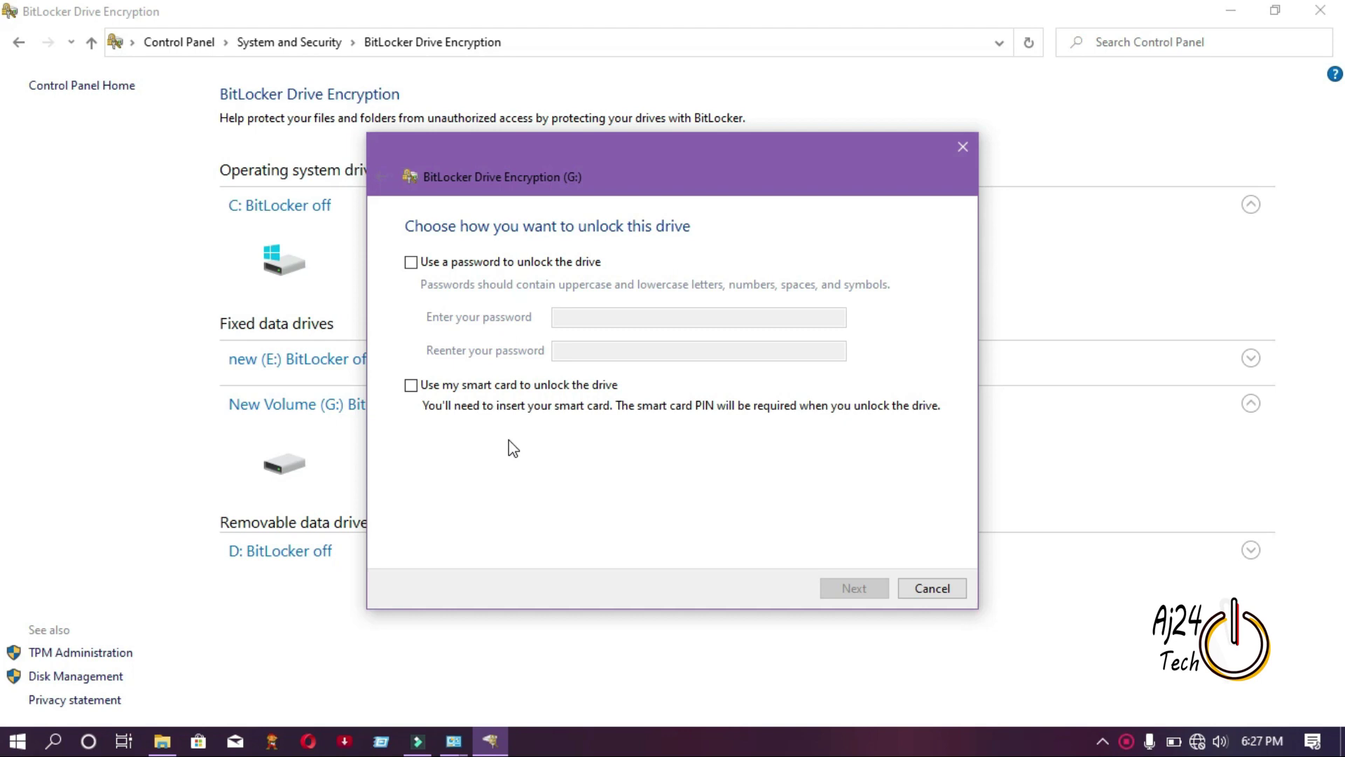
Choose password unlocking for G:, enter and confirm the password, and continue.
left_click(412, 263)
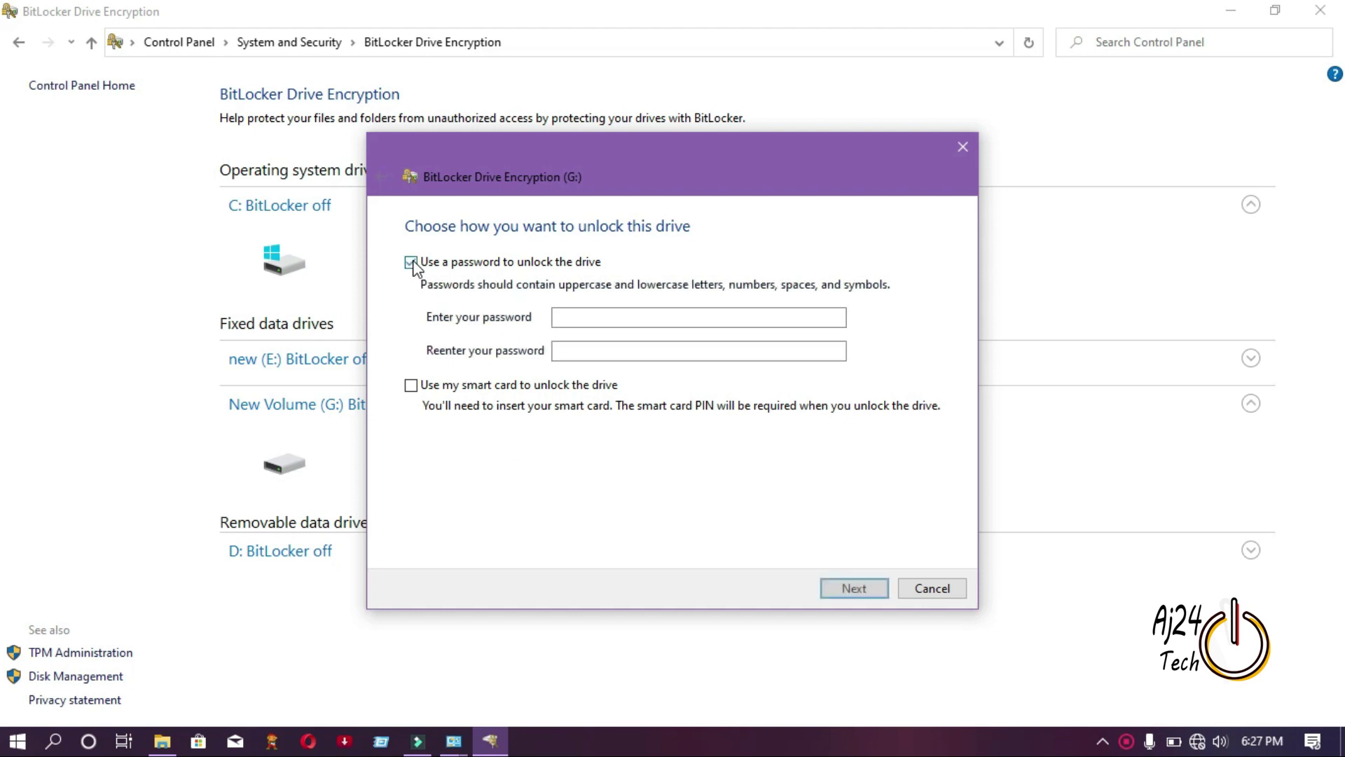
left_click(586, 315)
type("••")
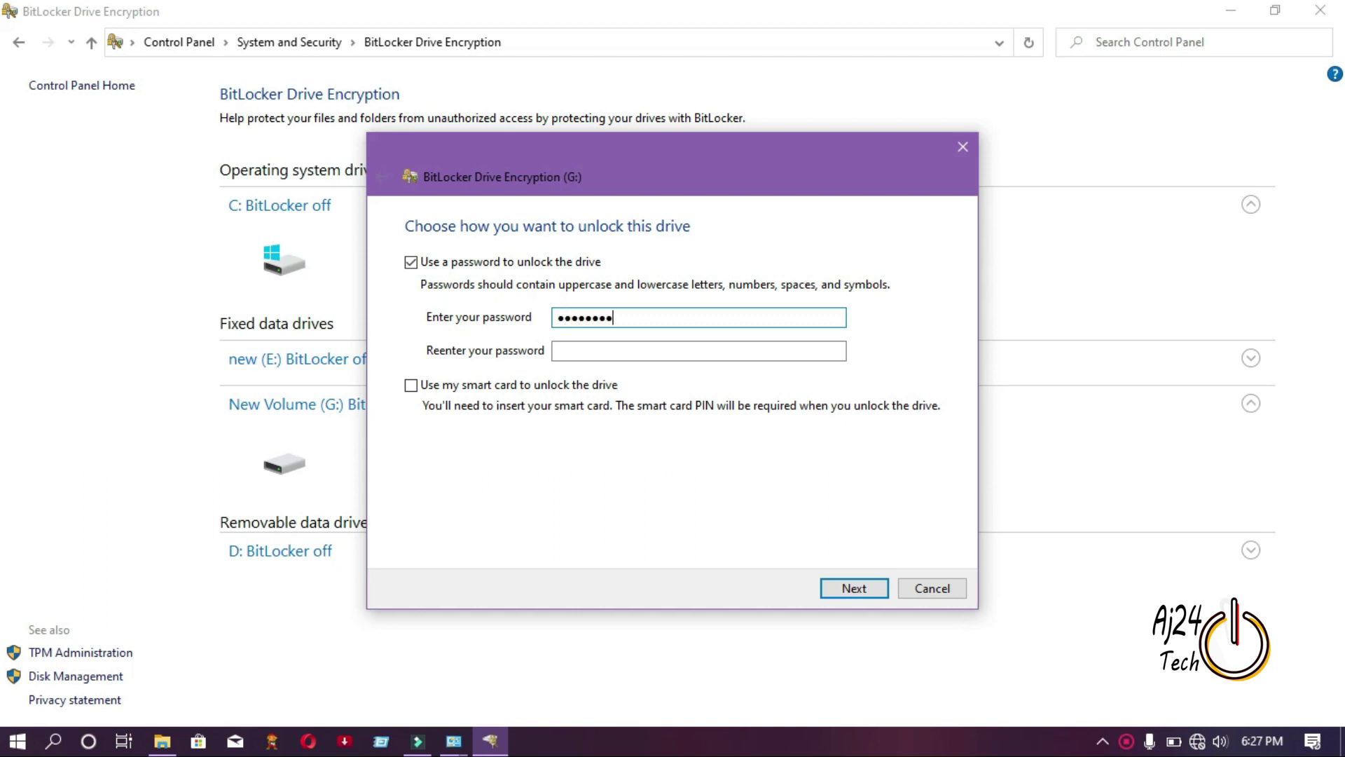
left_click(611, 349)
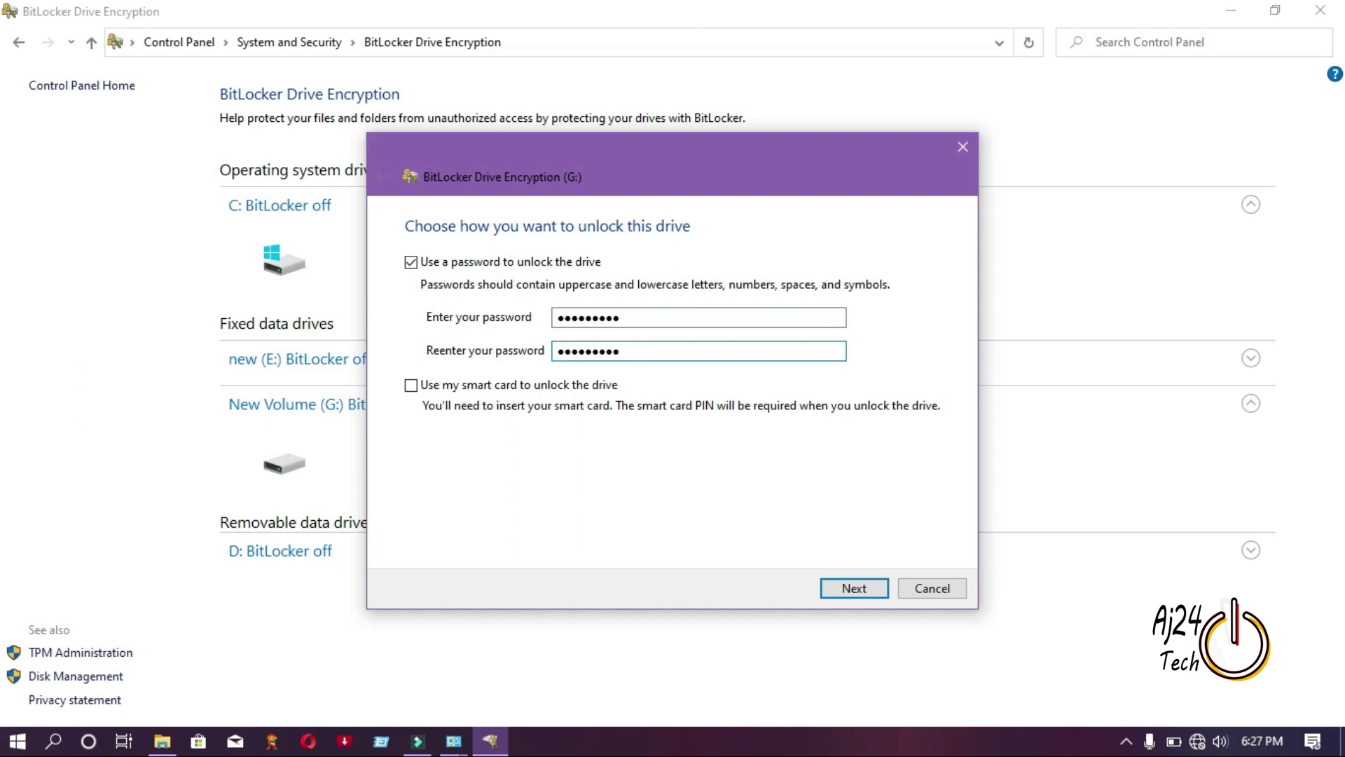
left_click(848, 588)
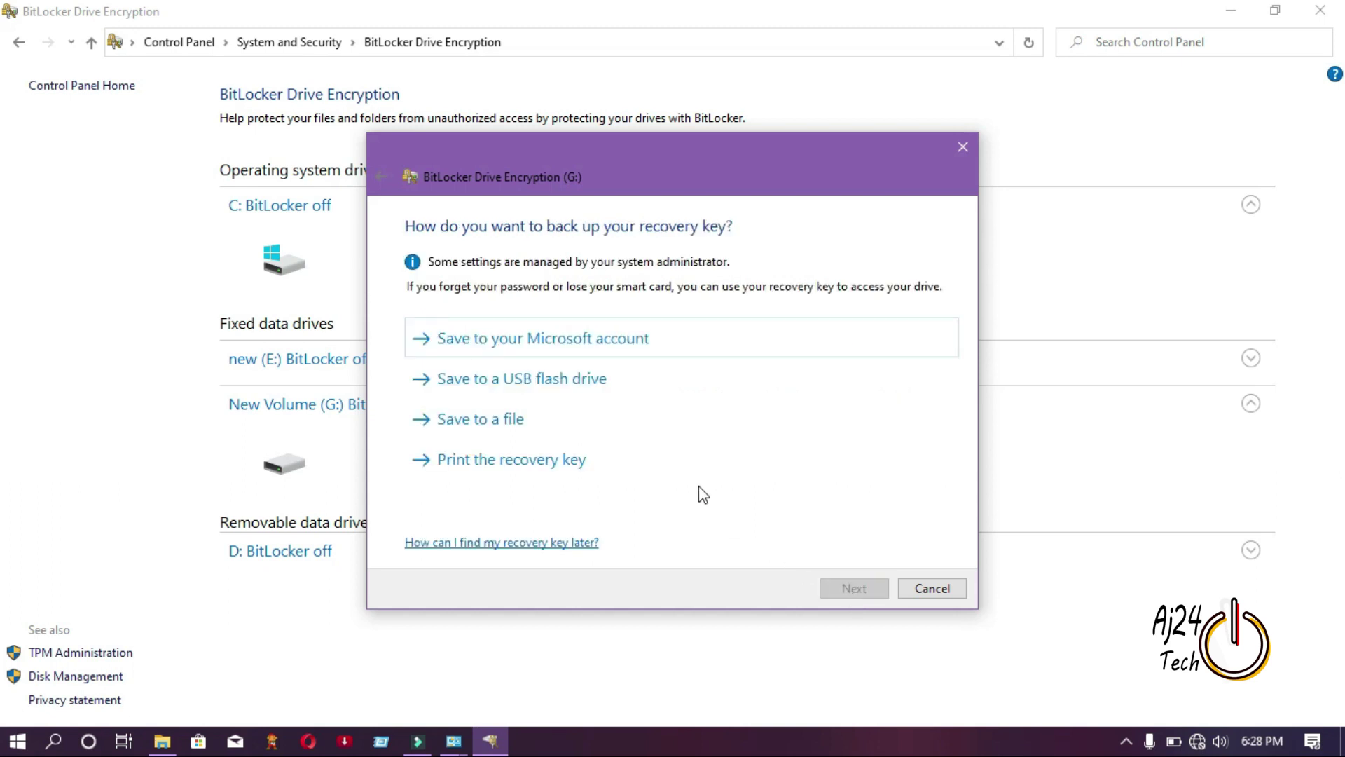
Save G:'s recovery key to a Desktop file and start encrypting with used-space-only and new encryption mode.
left_click(543, 417)
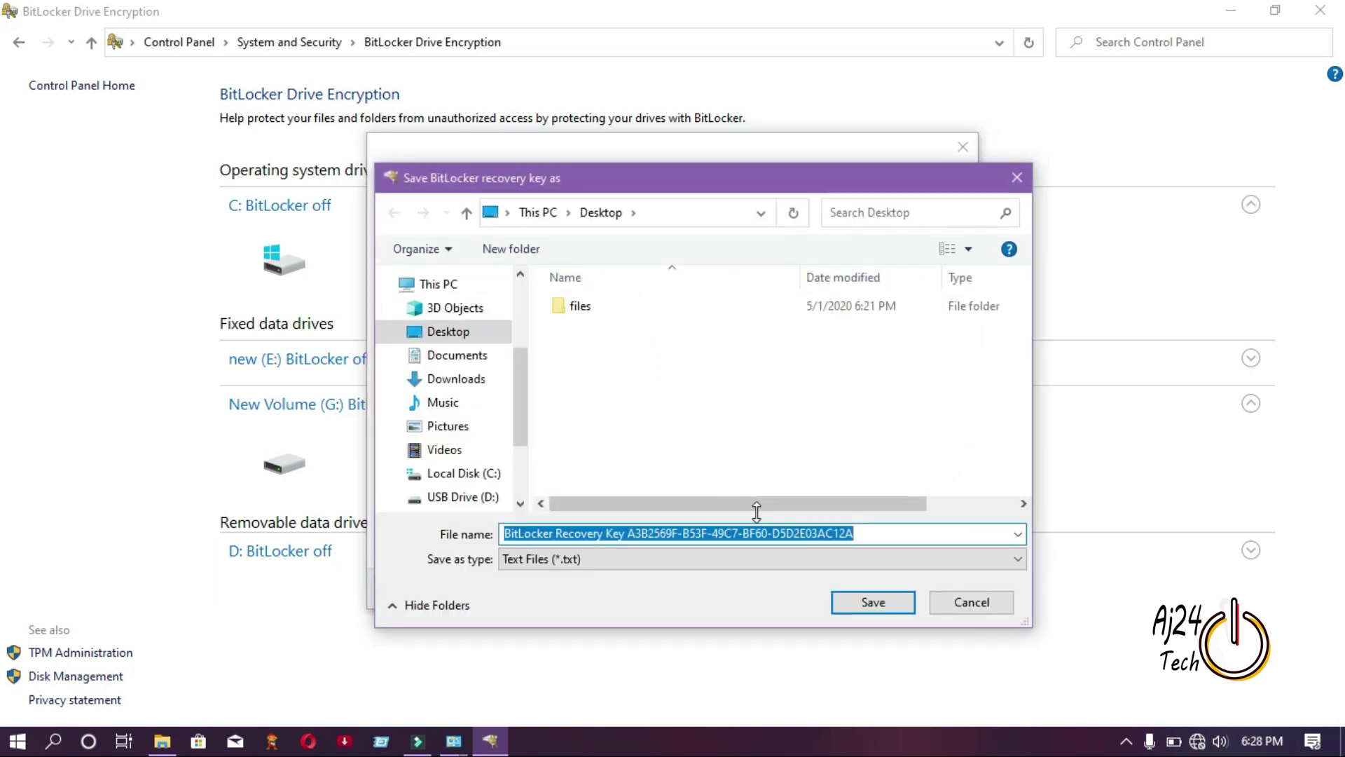
left_click(872, 604)
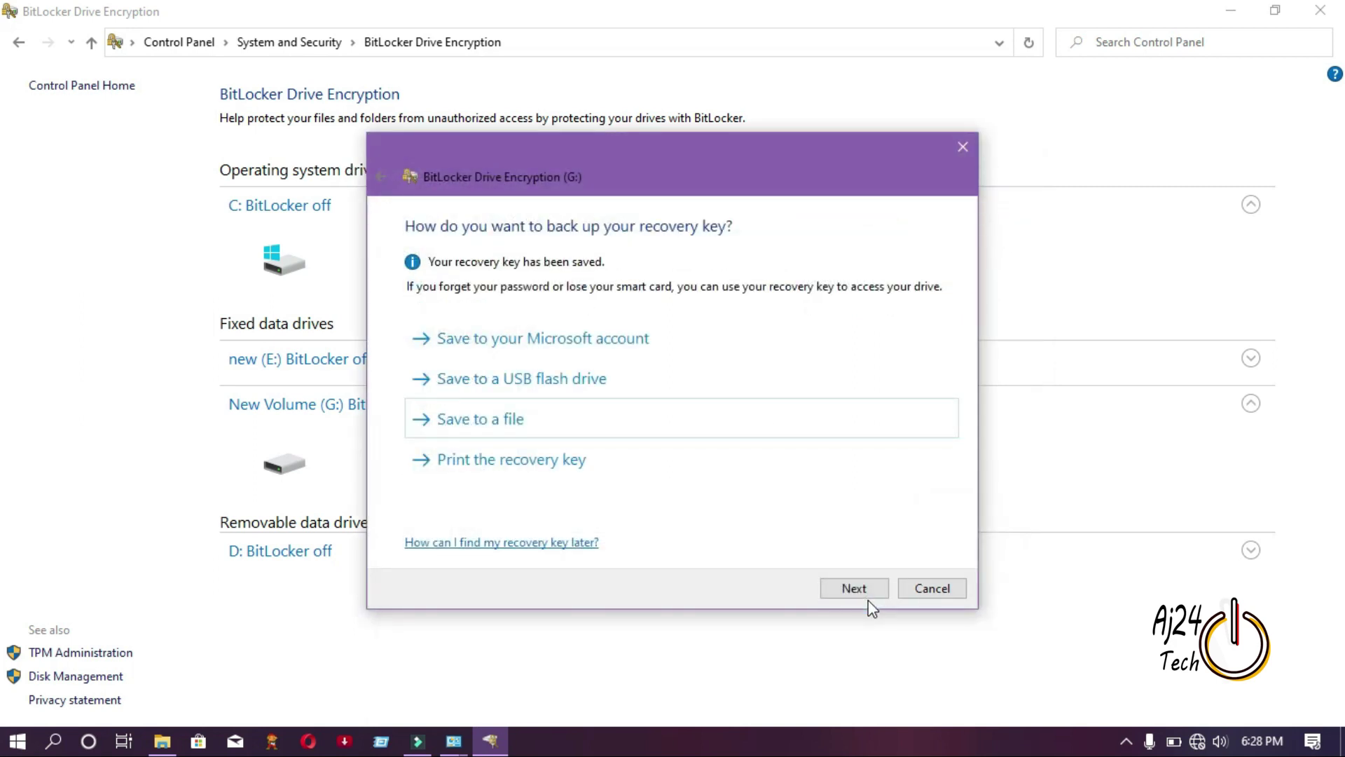
left_click(860, 593)
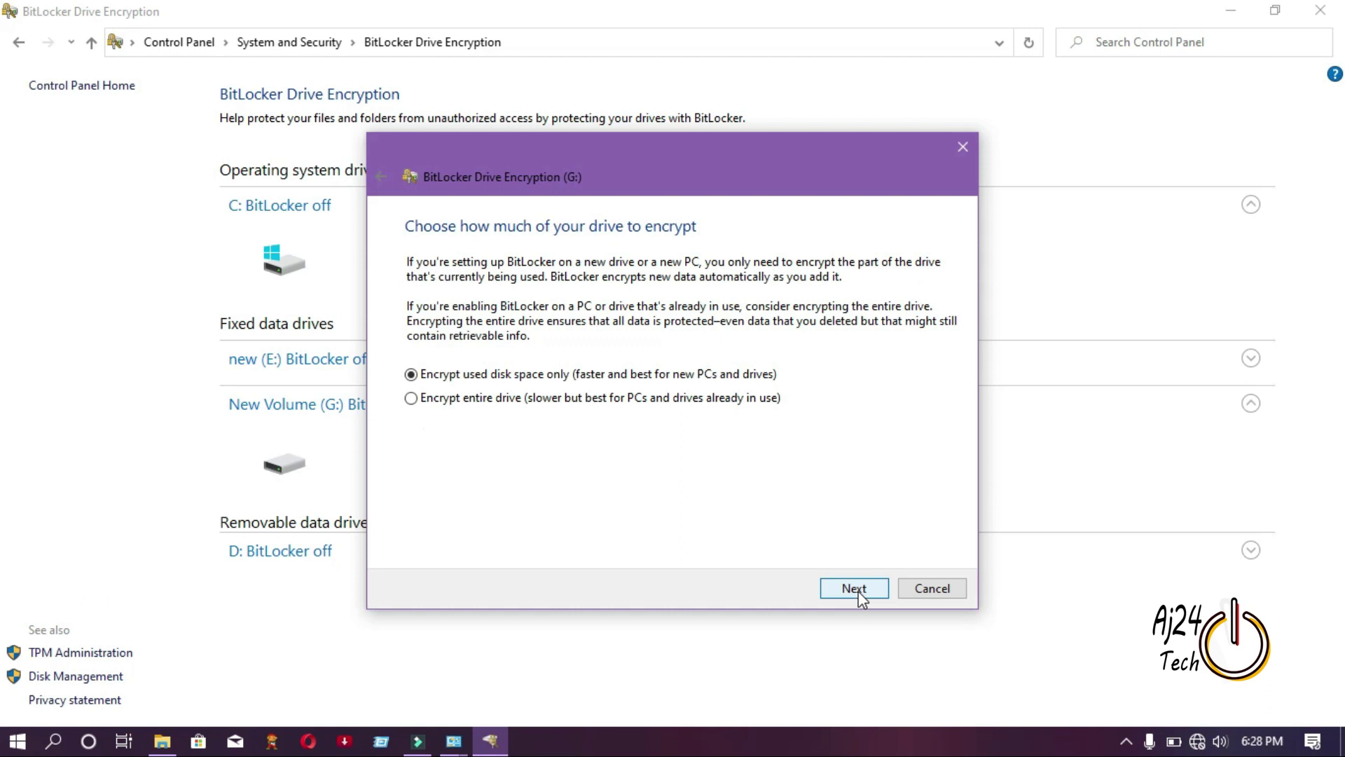
left_click(861, 593)
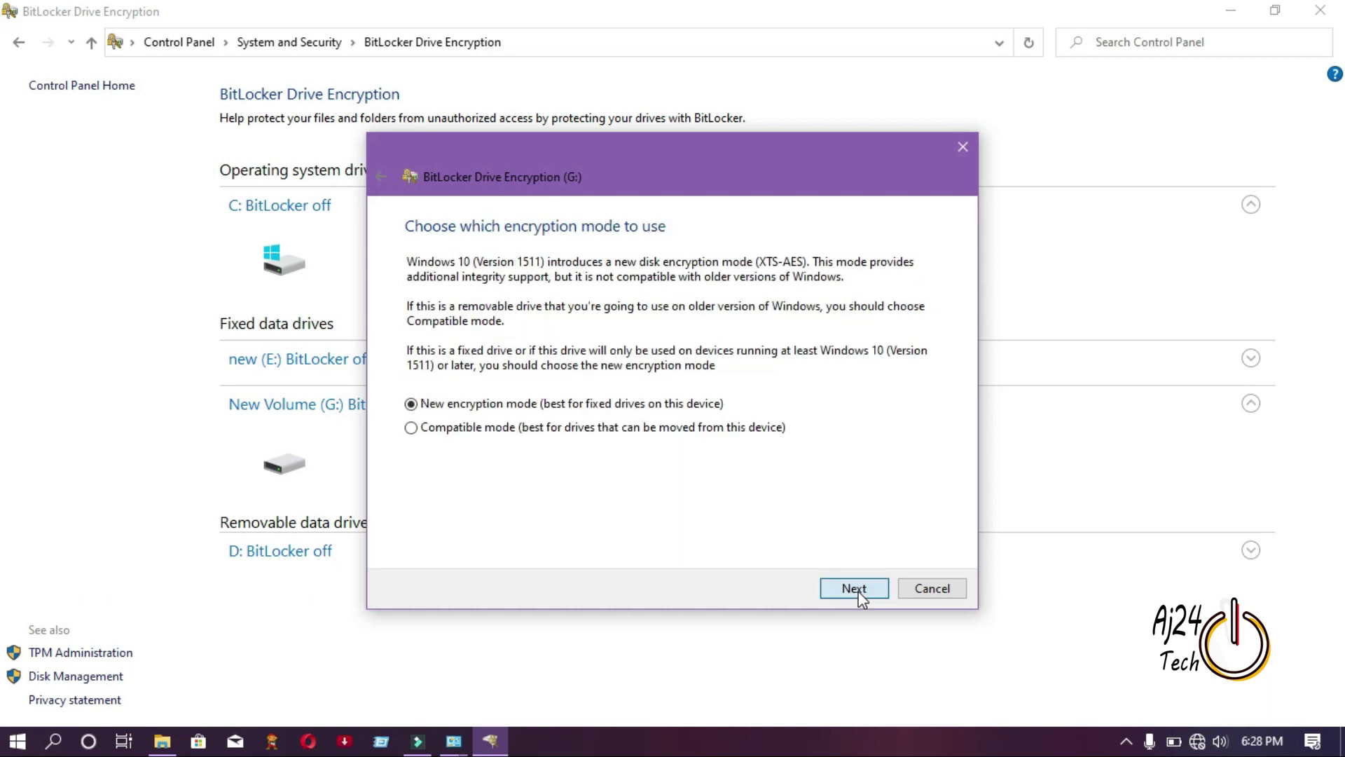
left_click(860, 593)
left_click(861, 594)
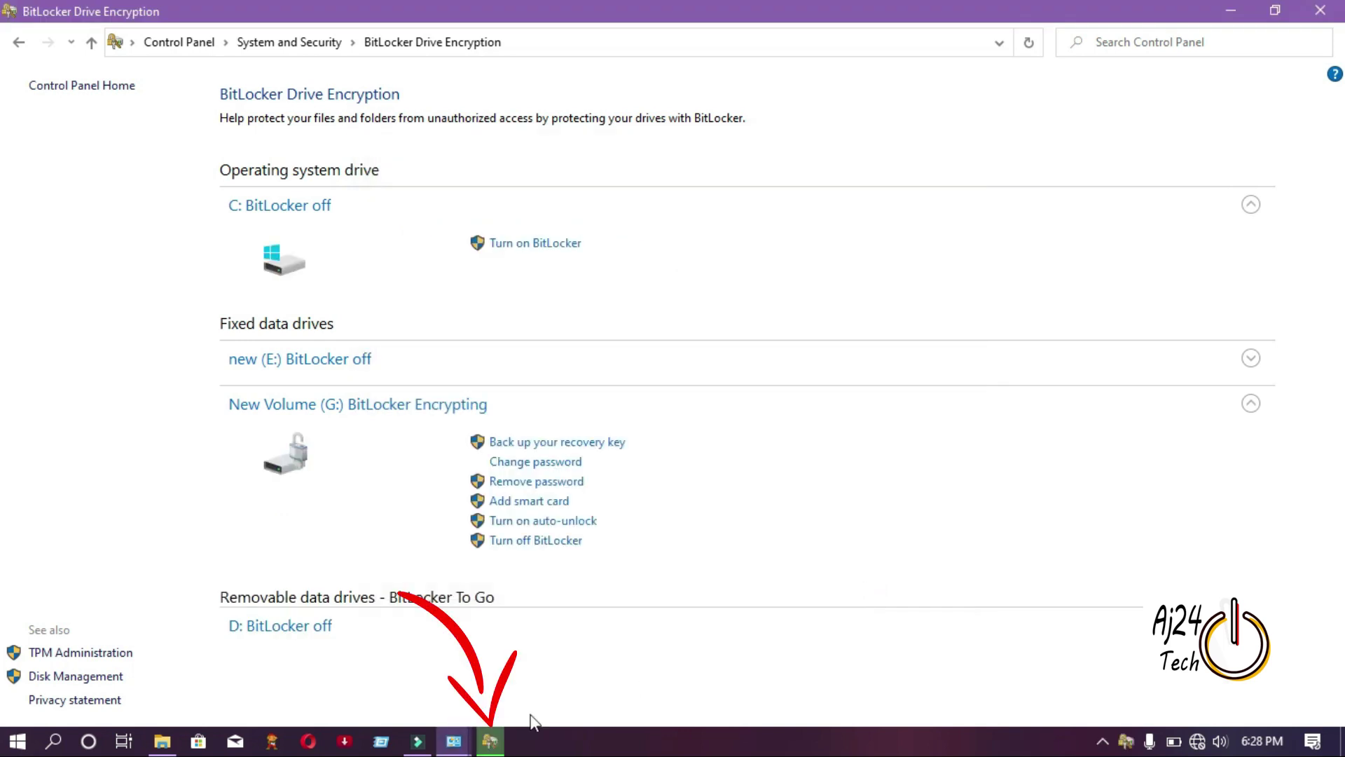
Watch G:'s encryption progress until it completes and close the completion notice.
left_click(490, 743)
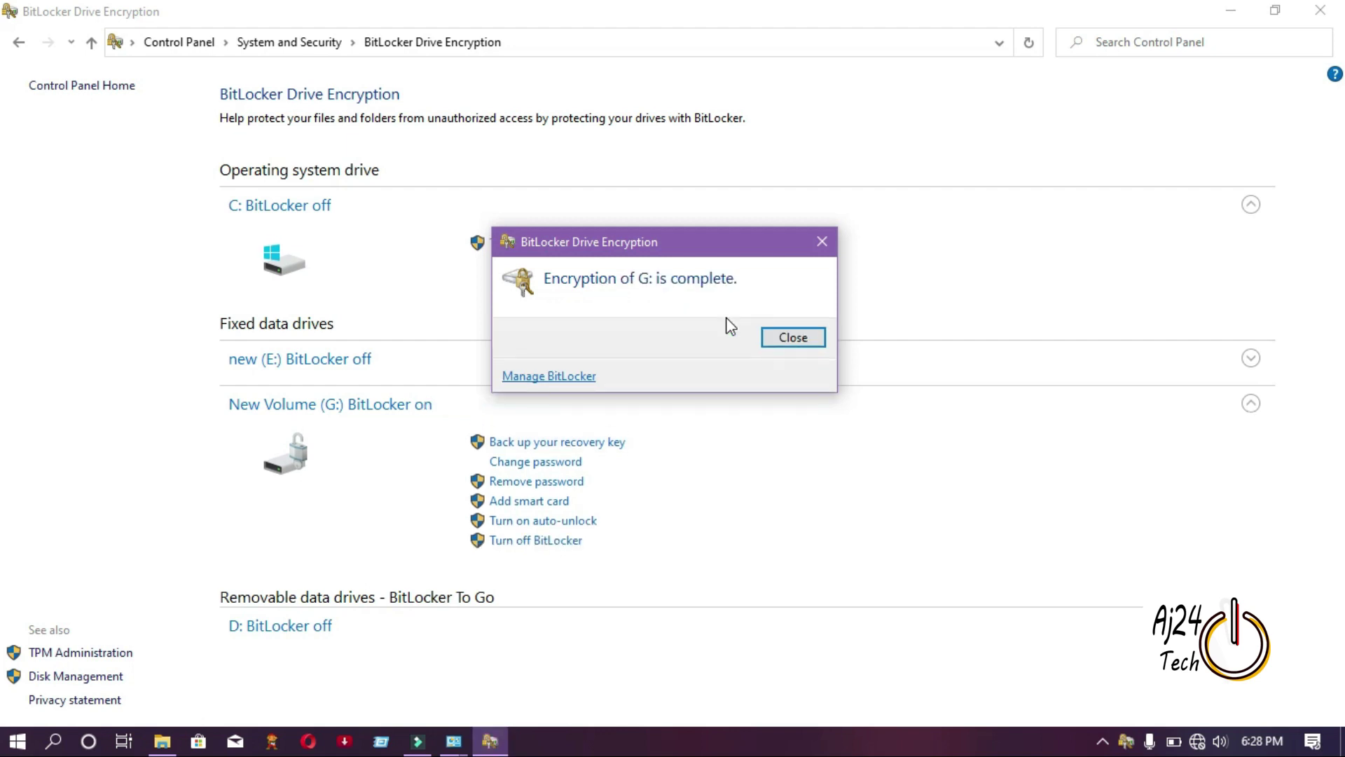
left_click(793, 338)
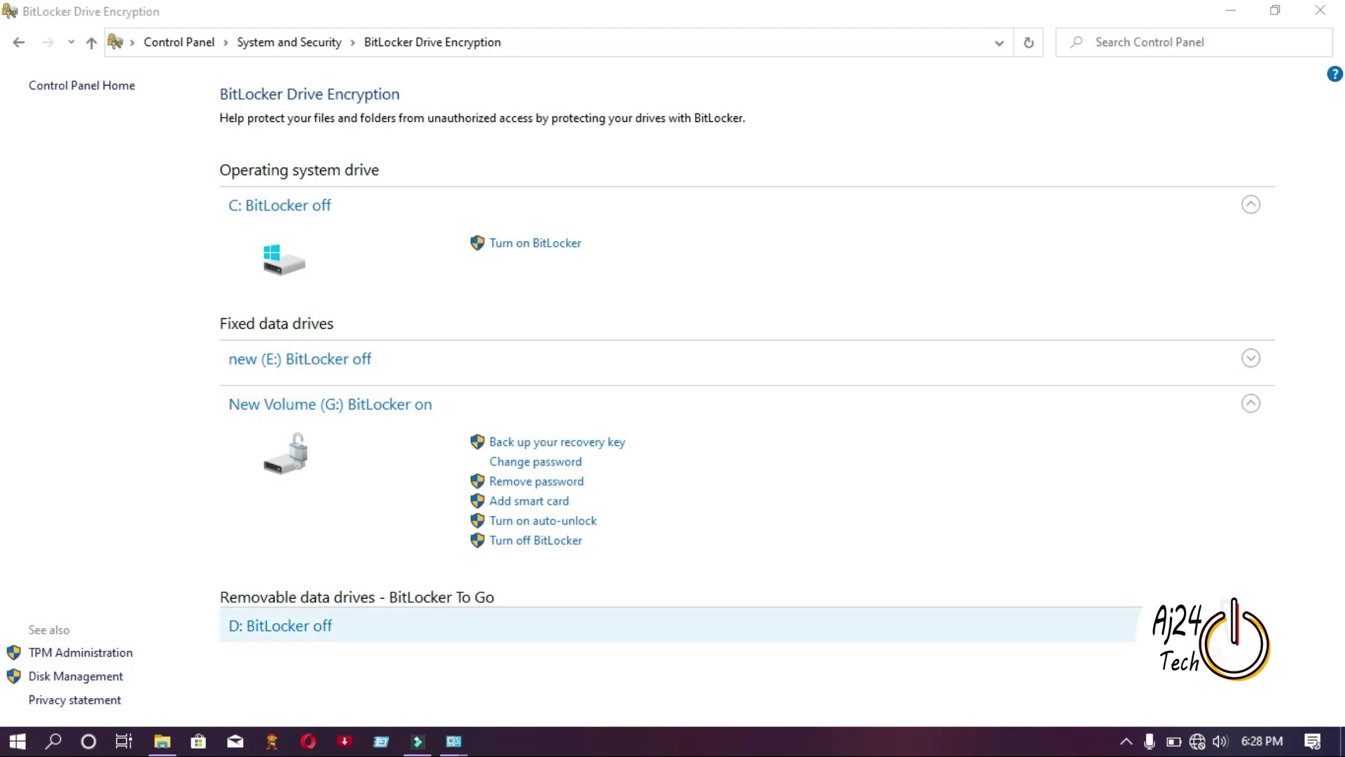
left_click(1251, 625)
Turn on BitLocker for drive D: and set an unlock password, entering and confirming it.
left_click_drag(1342, 537, 1342, 636)
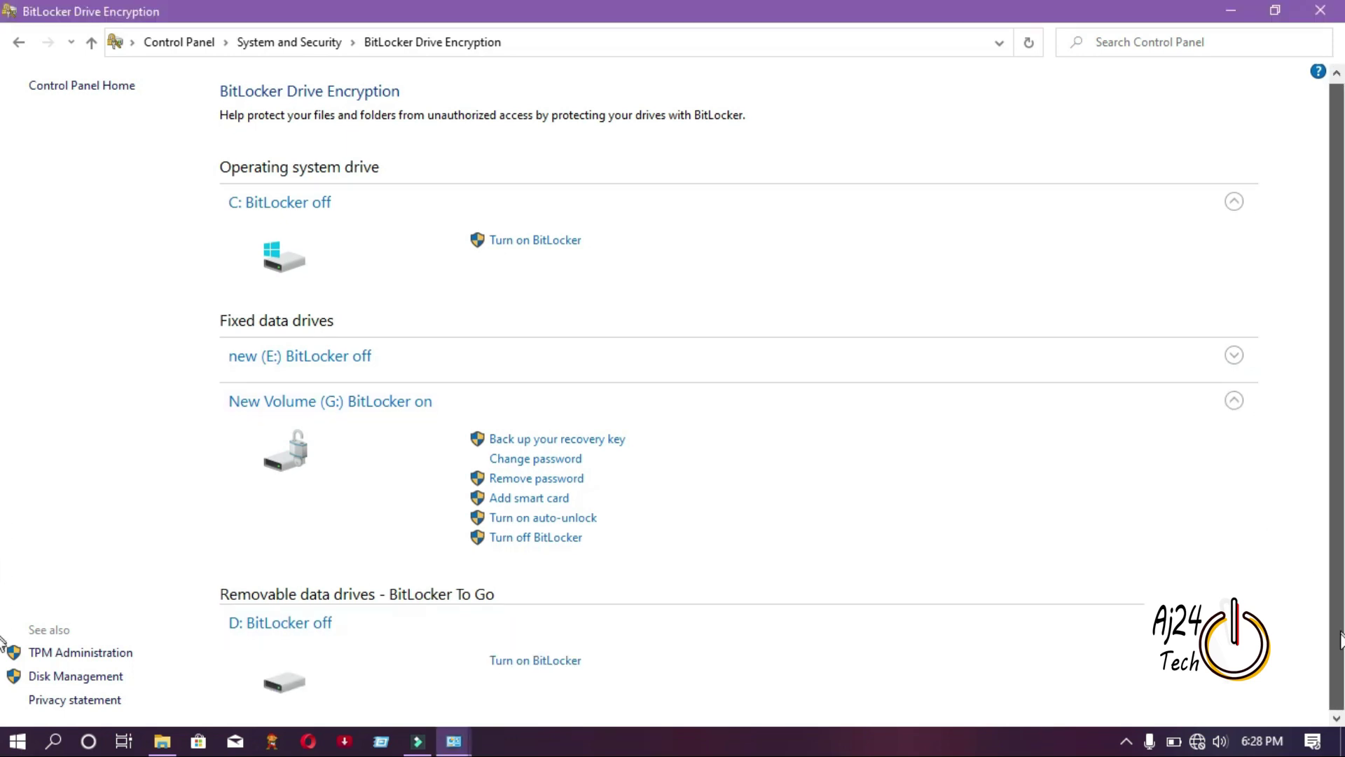
left_click(511, 671)
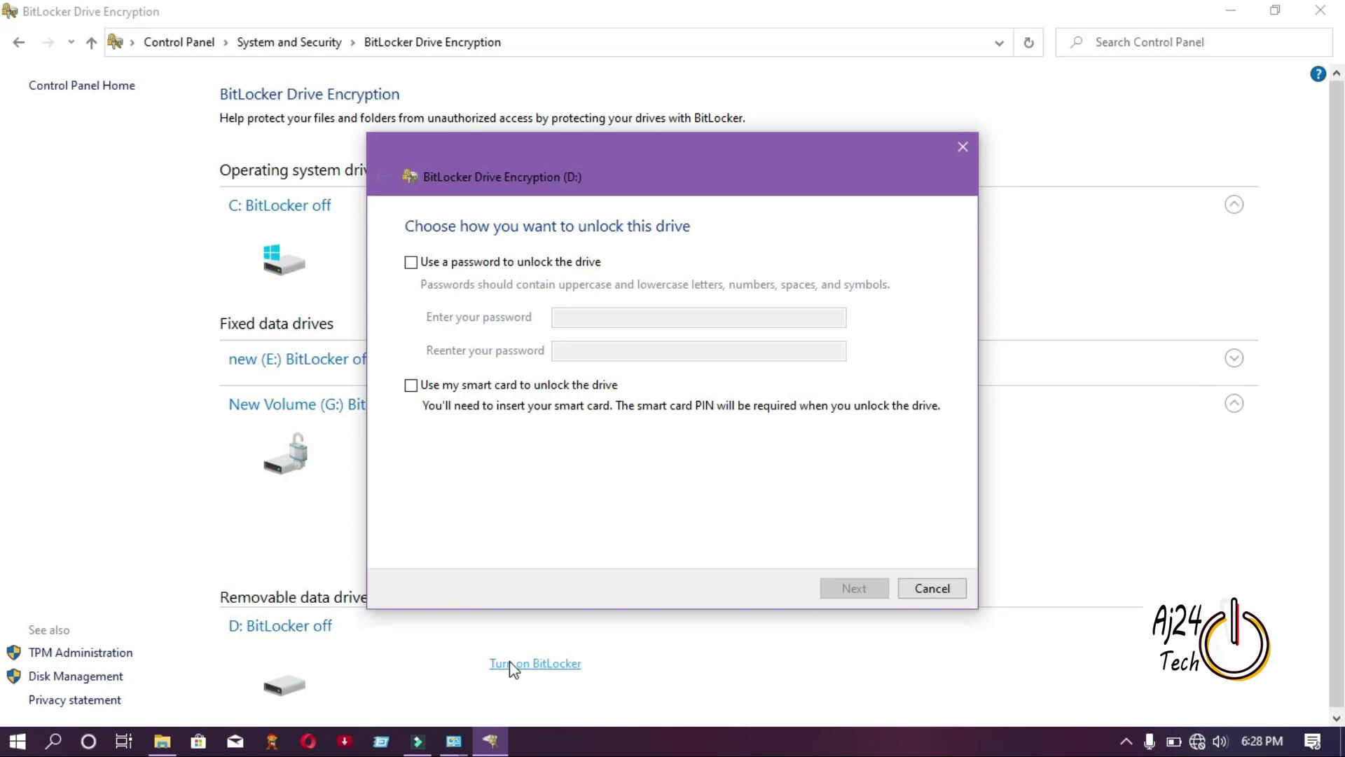
left_click(411, 264)
left_click(592, 317)
type("1234")
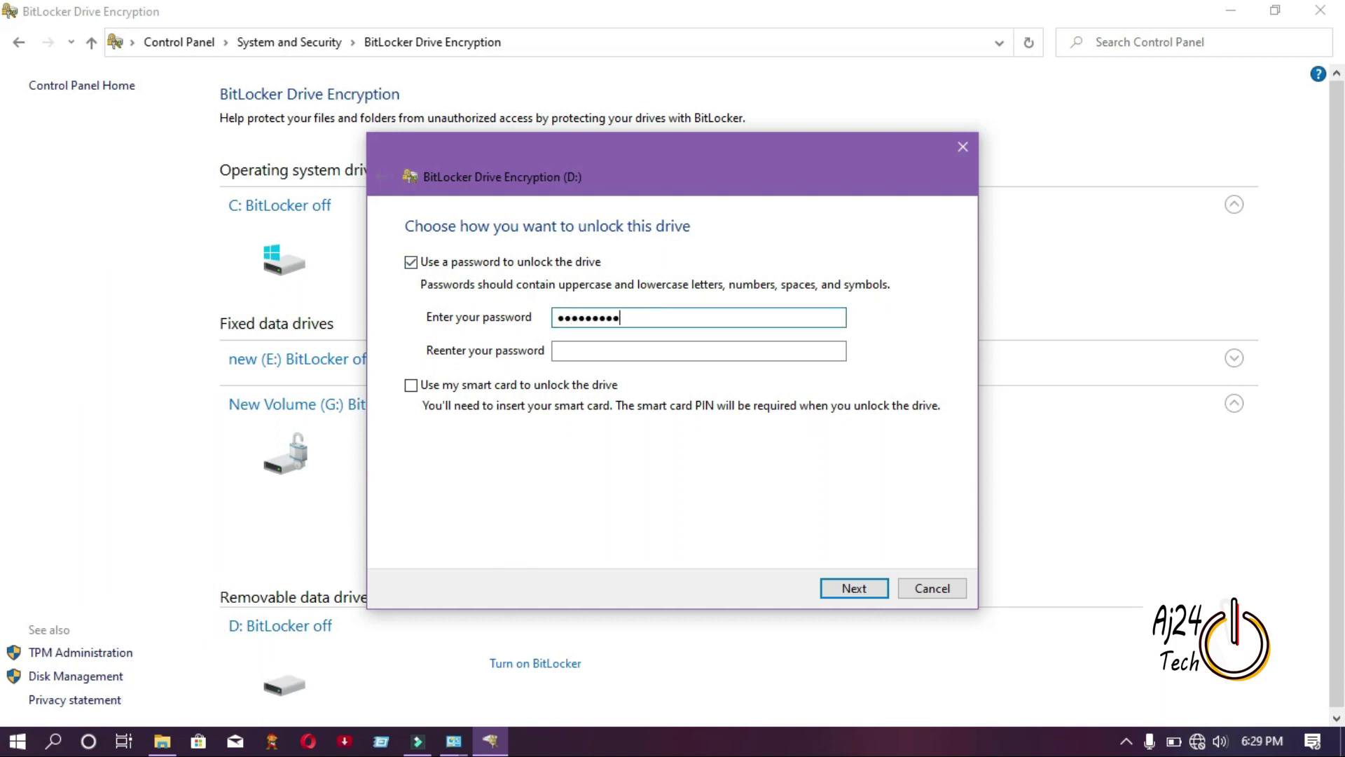
left_click(633, 348)
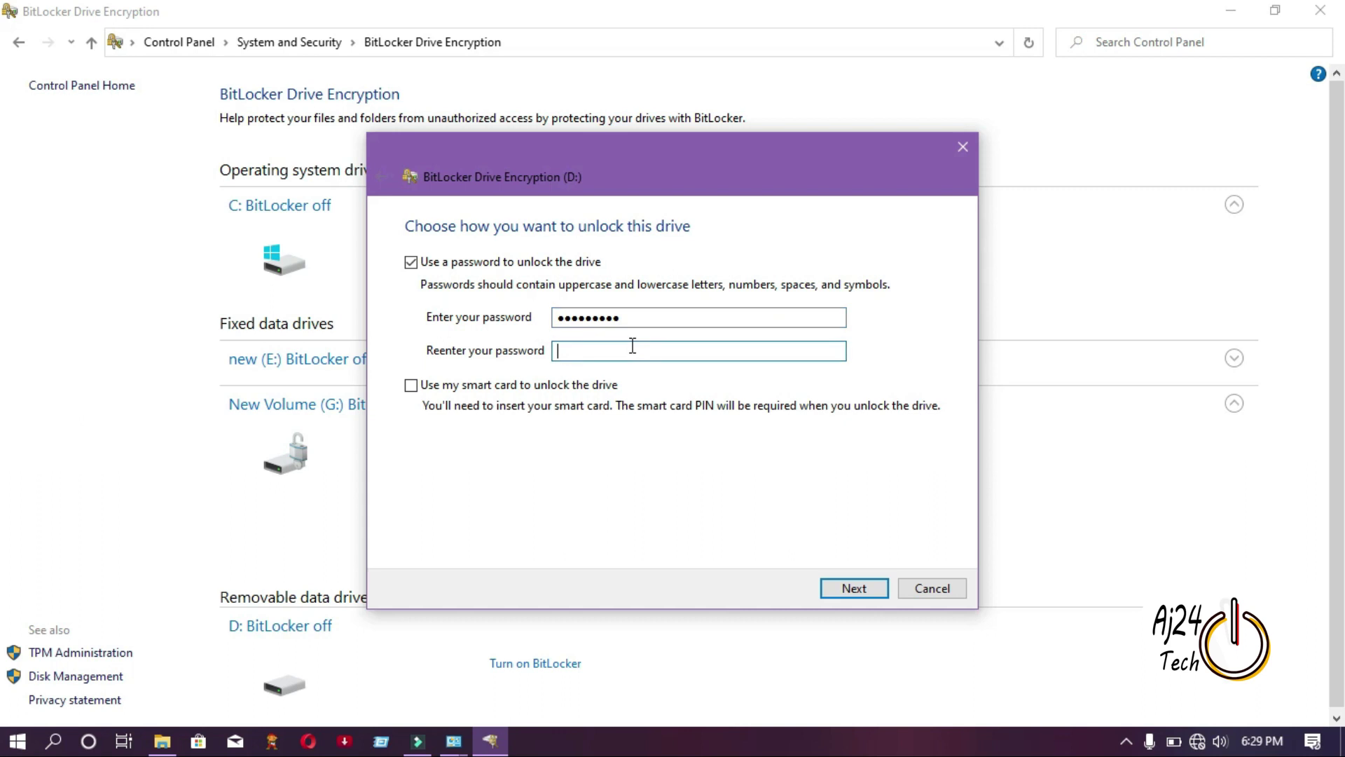
type("123")
left_click(857, 588)
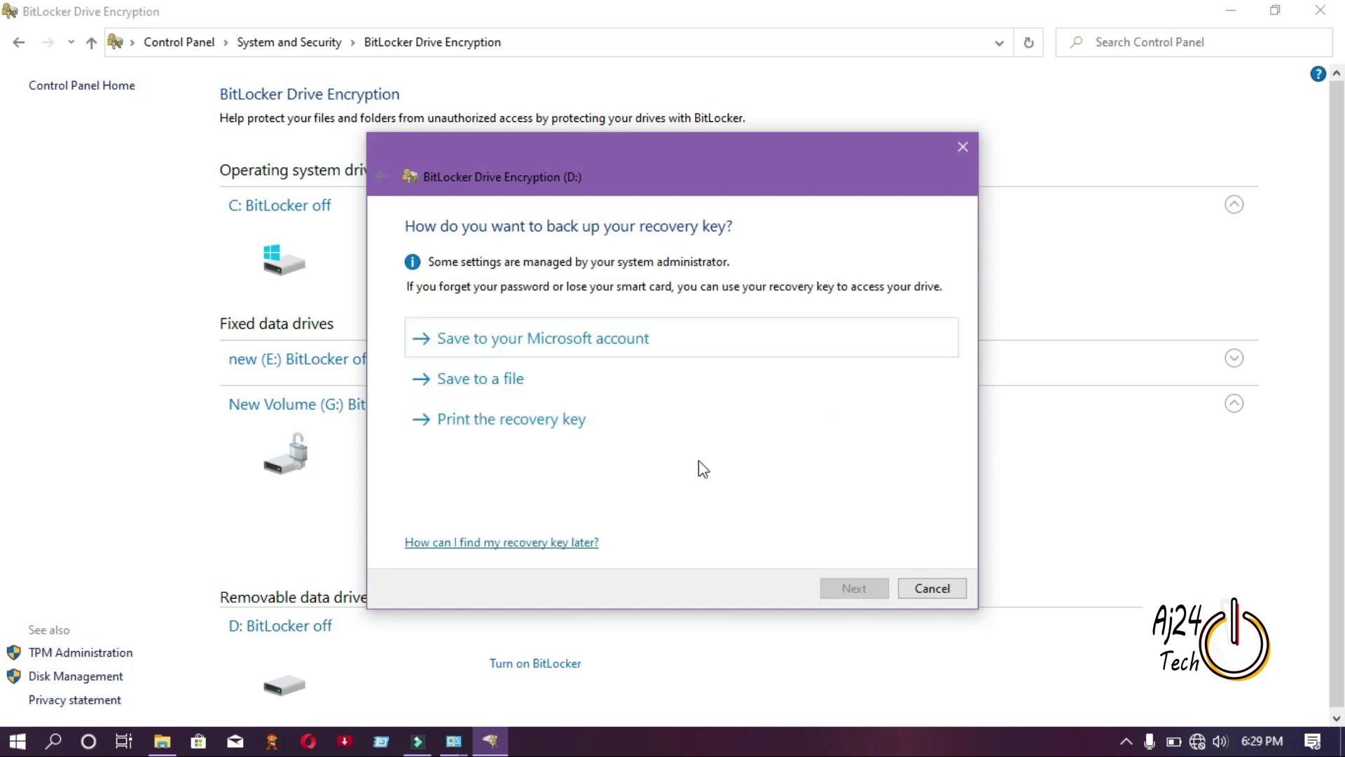
Save D:'s recovery key to a file and advance to the encryption mode page.
left_click(615, 380)
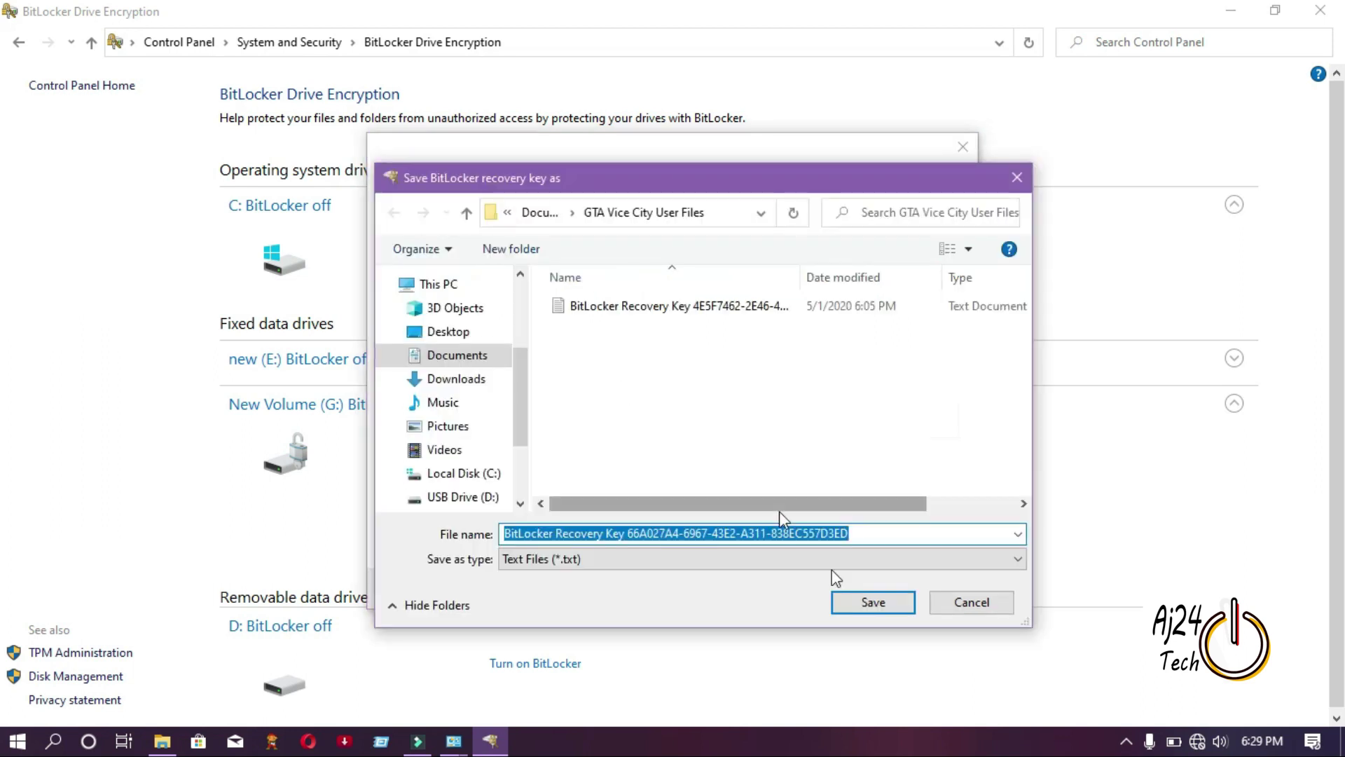
left_click(871, 606)
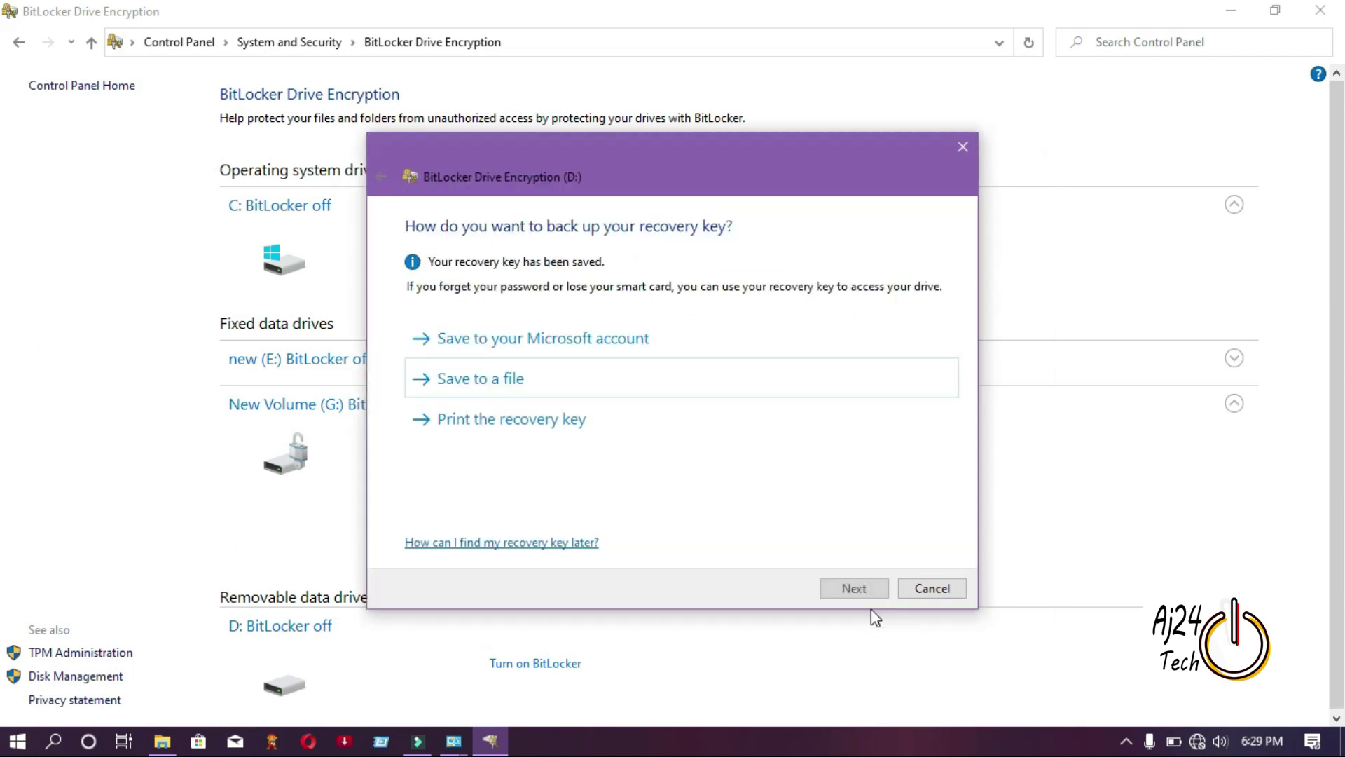
left_click(852, 590)
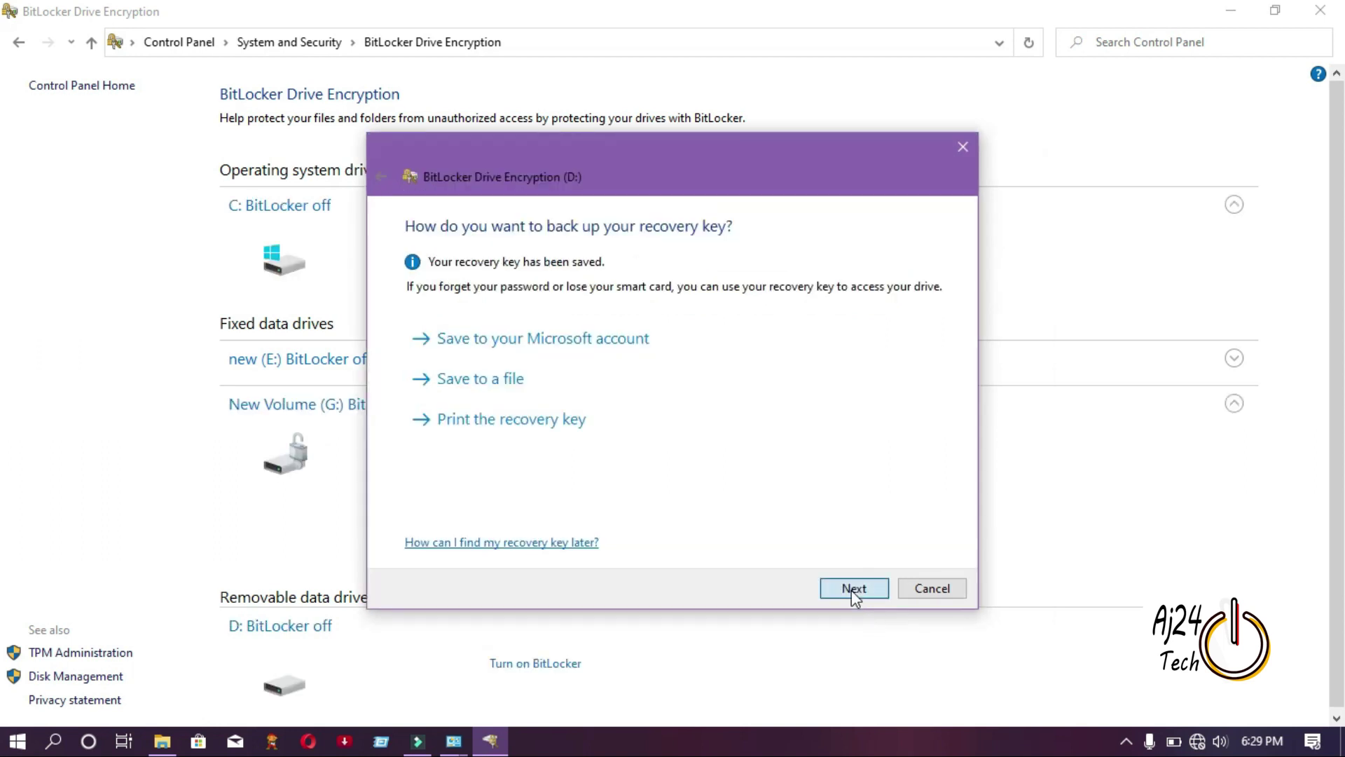
left_click(851, 590)
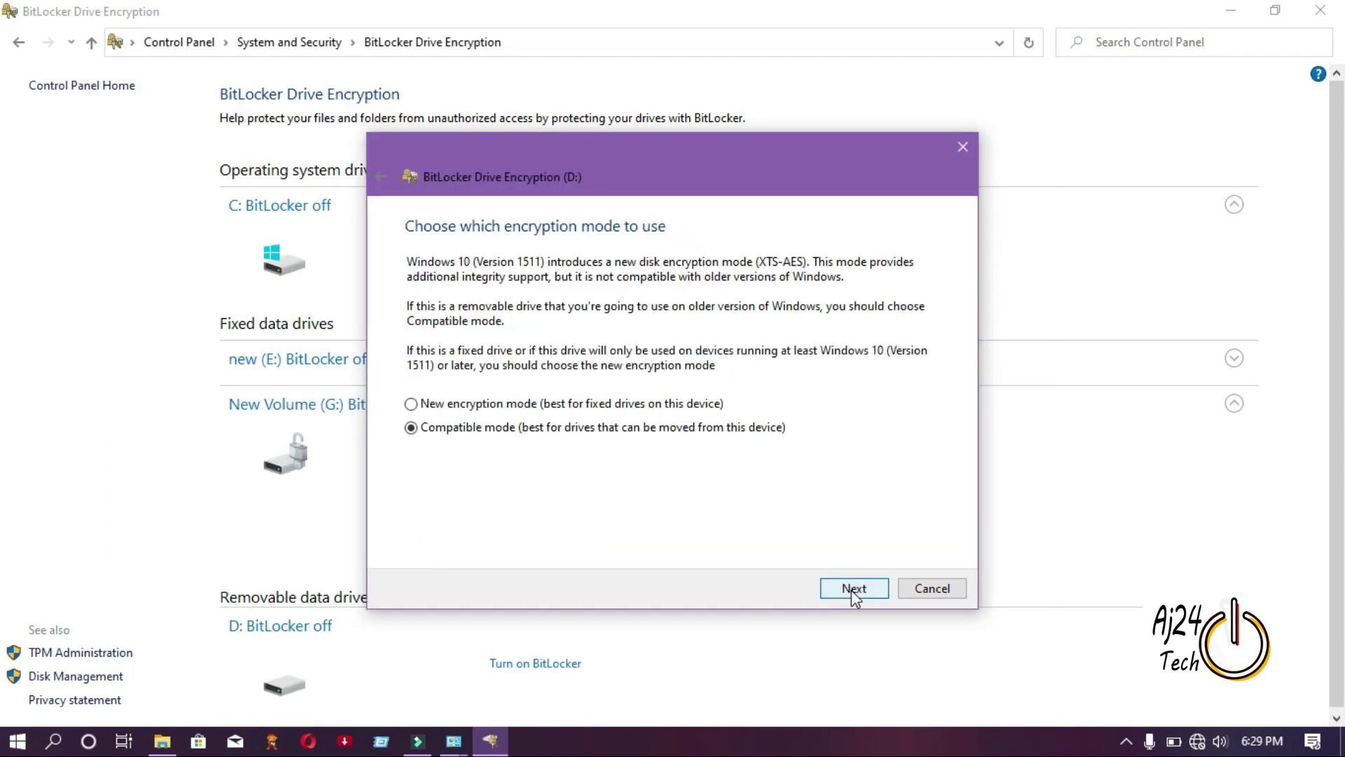
Encrypt D: in compatible mode, follow its progress, and close the completion notice.
left_click(852, 590)
left_click(851, 590)
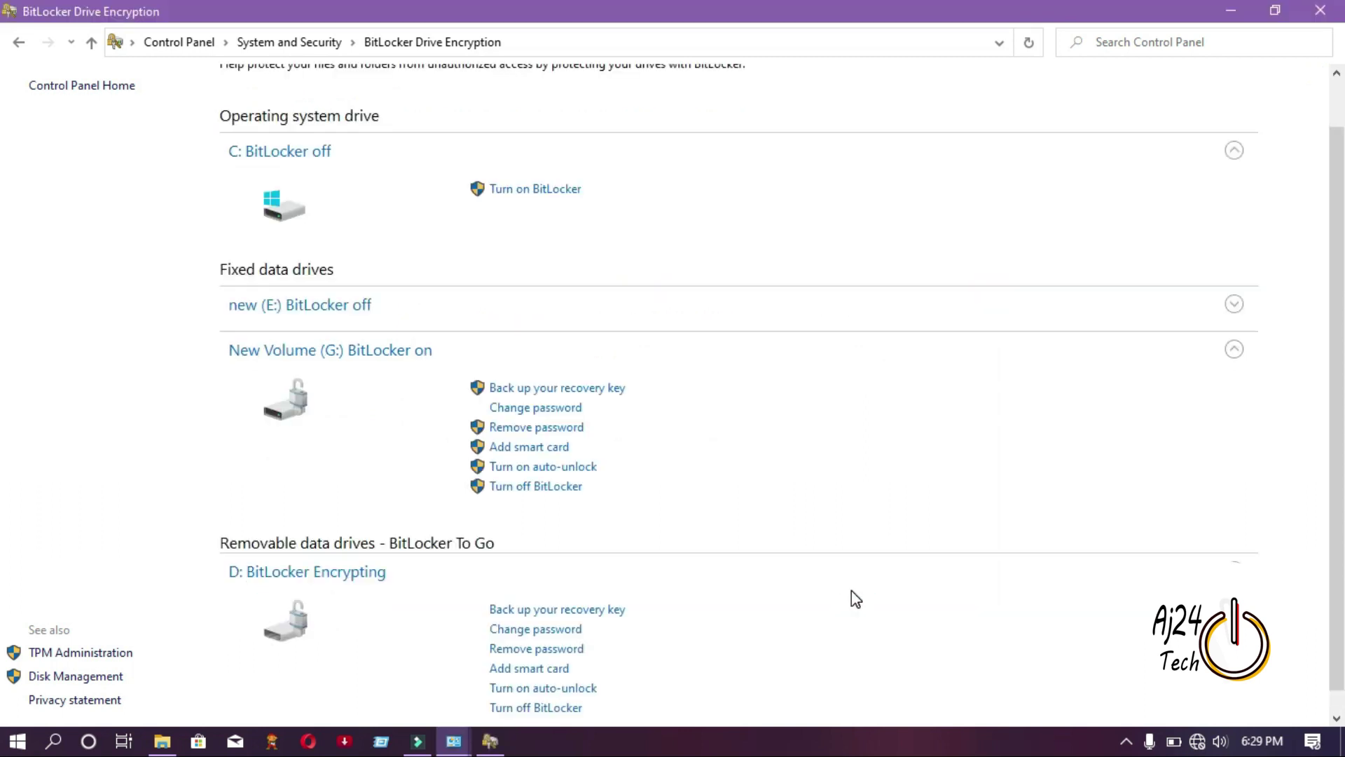
left_click(491, 744)
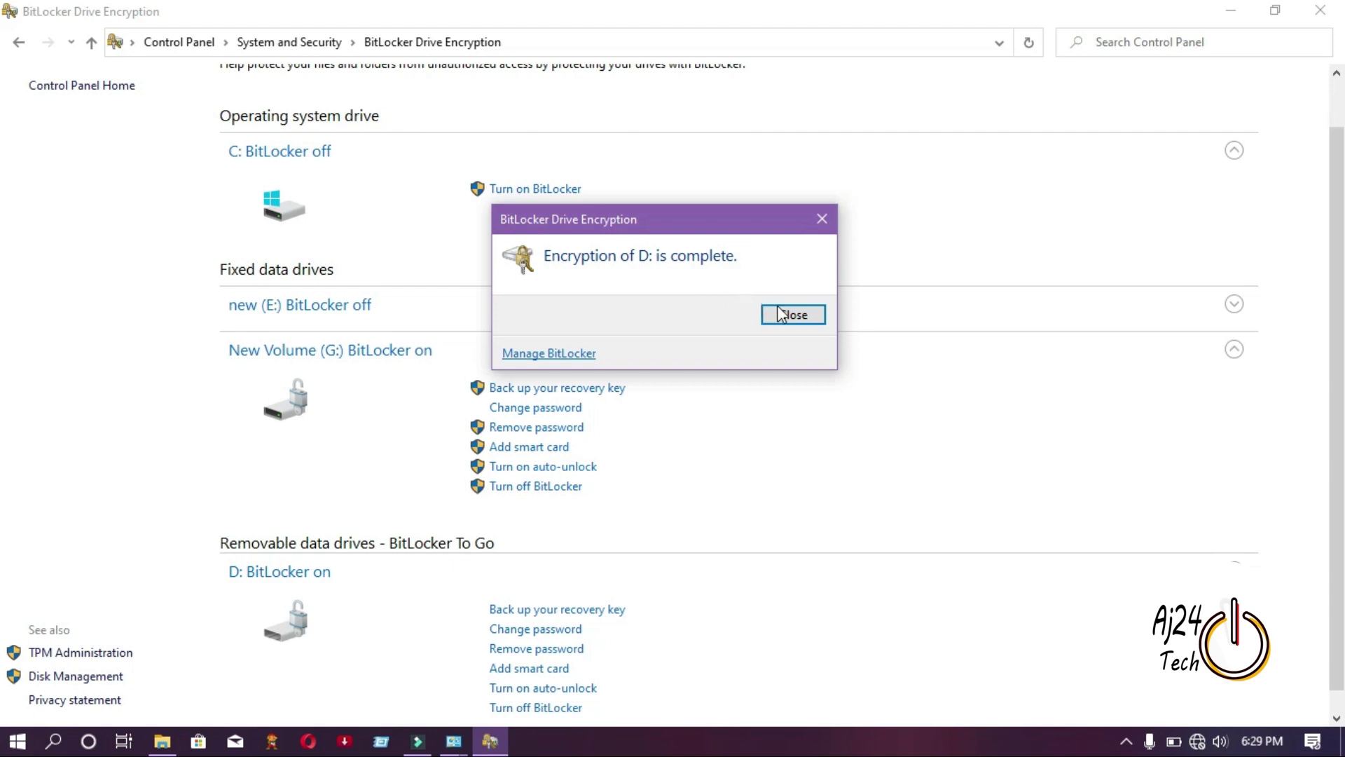
left_click(793, 317)
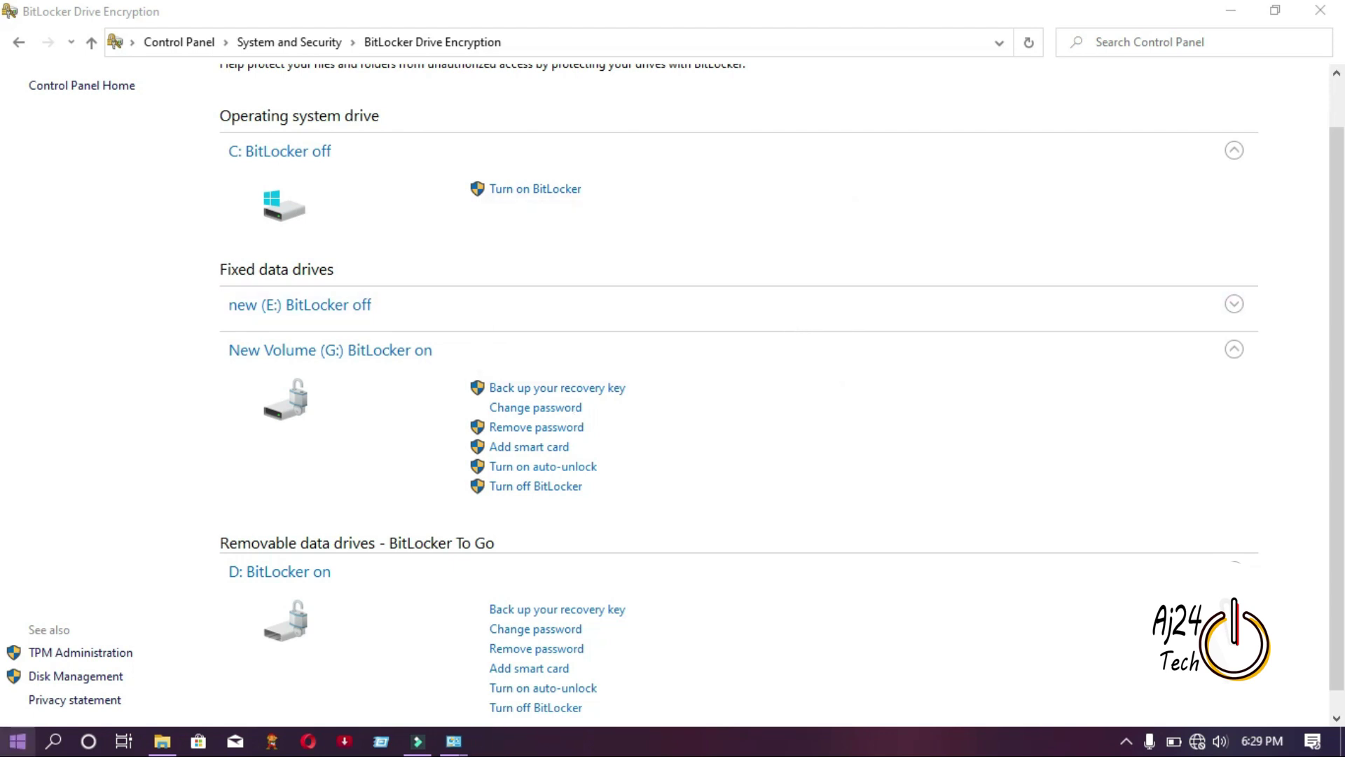
Restart the PC, then open Local Disk (G:) and try unlocking it with a password.
left_click(18, 741)
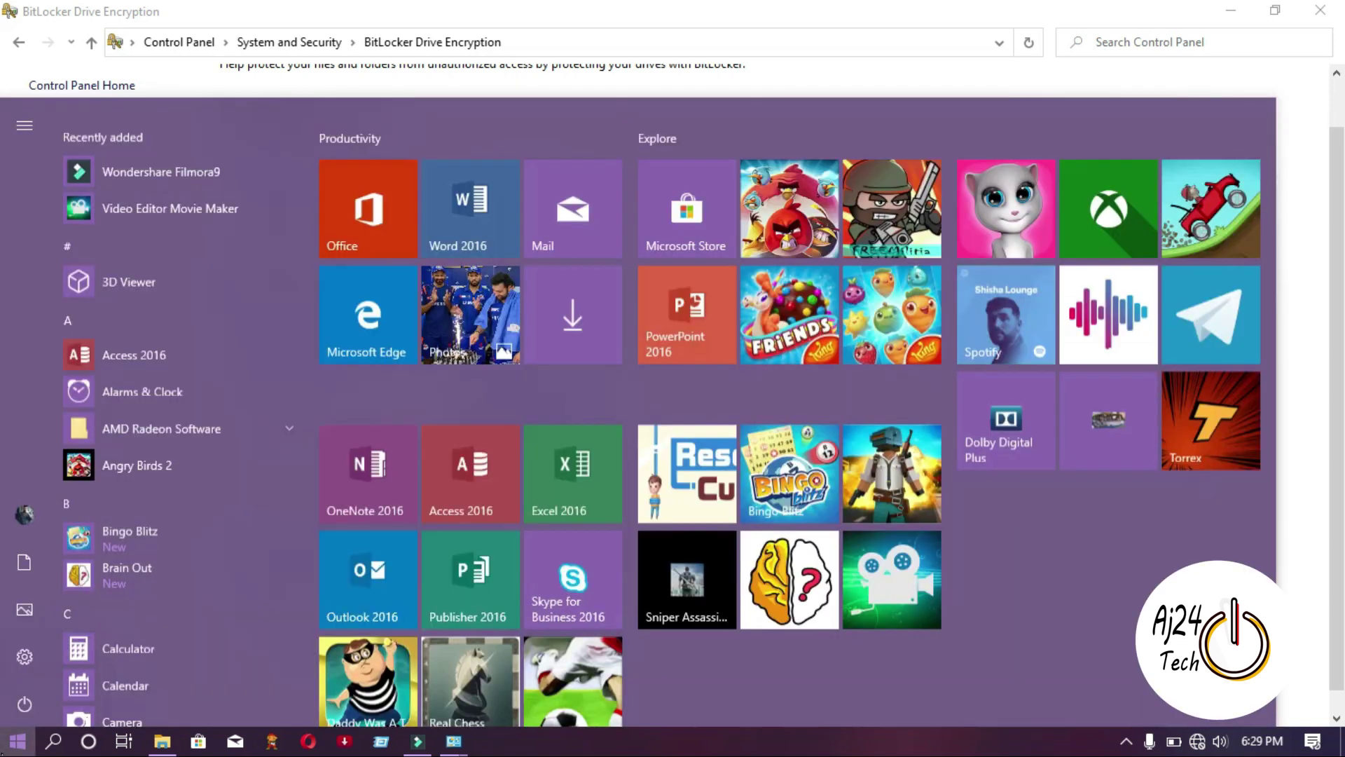
left_click(27, 703)
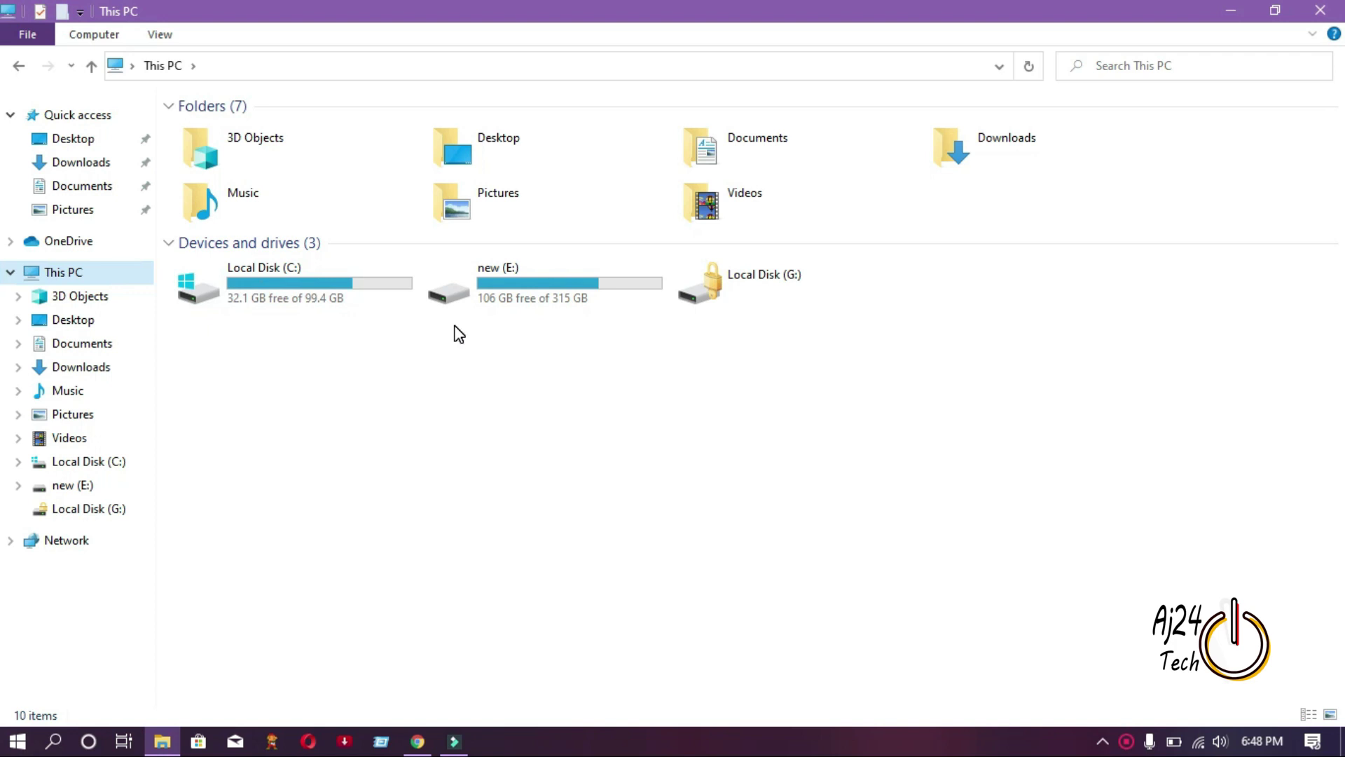
double_click(731, 295)
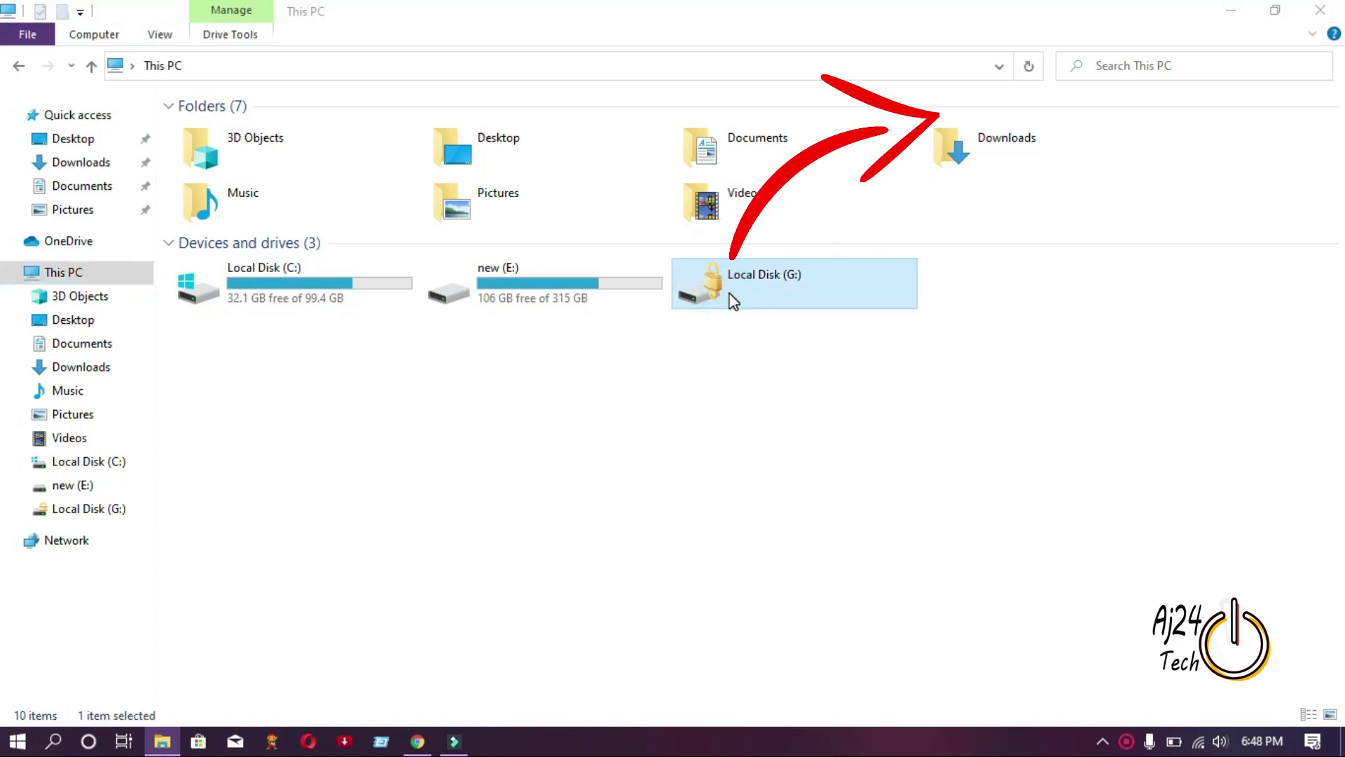
type("*********")
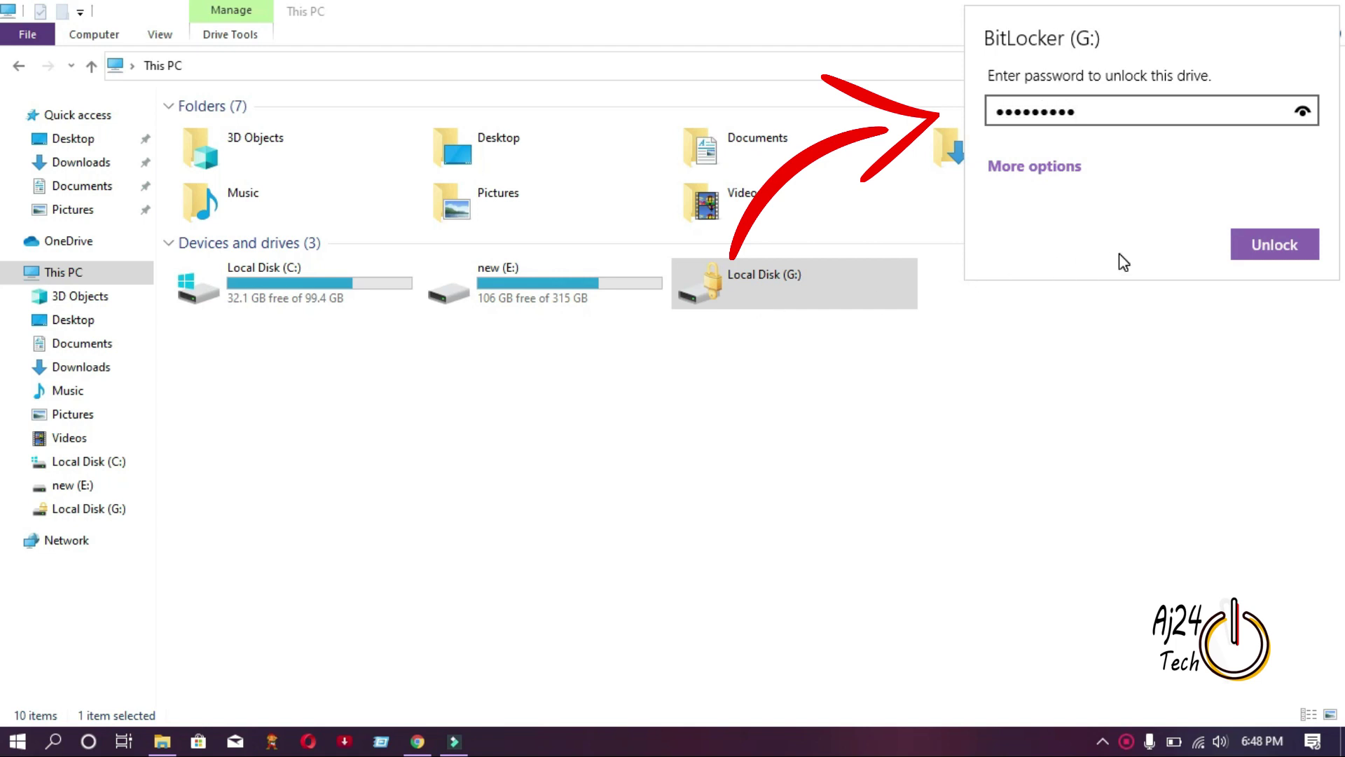
left_click(1247, 241)
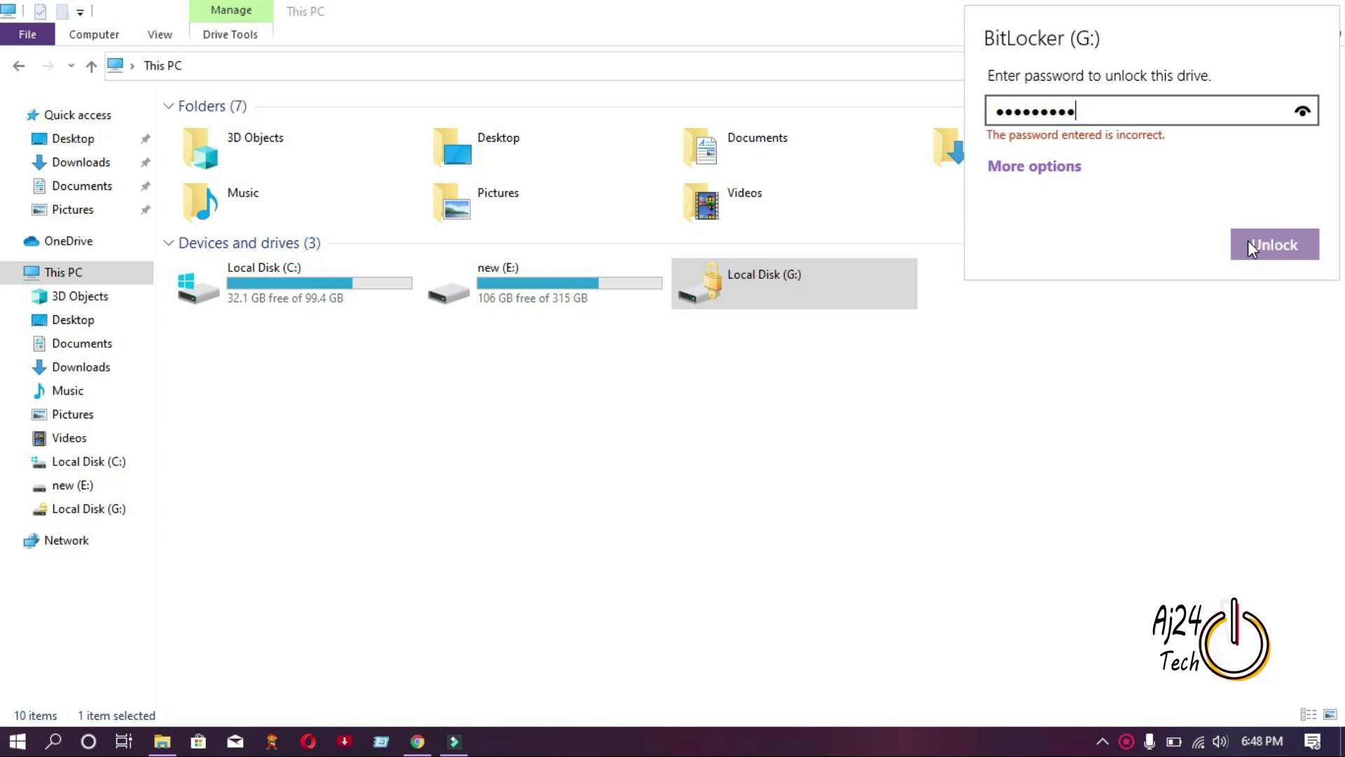
Retry unlocking G: with re-entered passwords until one is accepted.
key("BackSpace")
key("BackSpace")
key("BackSpace")
key("BackSpace")
key("BackSpace")
key("BackSpace")
key("BackSpace")
key("BackSpace")
key("BackSpace")
type("••••")
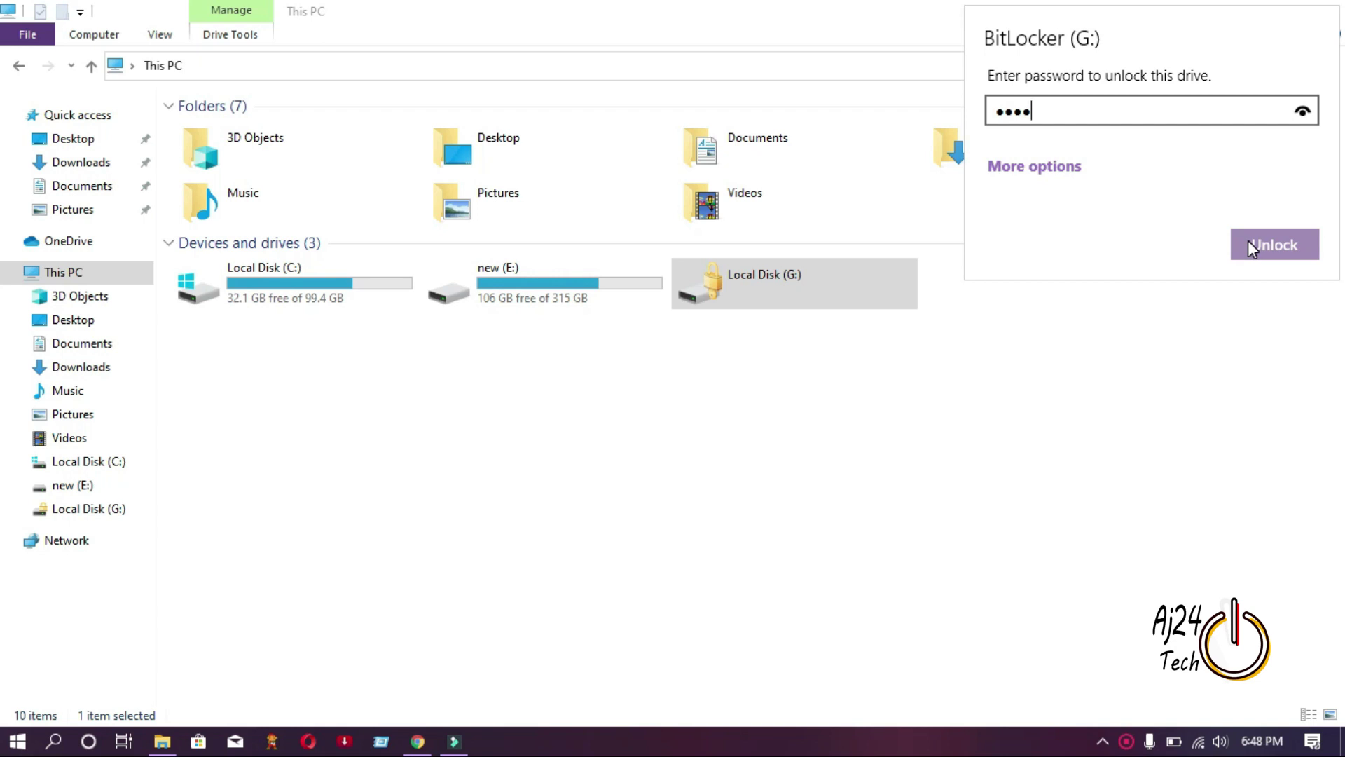
left_click(1281, 251)
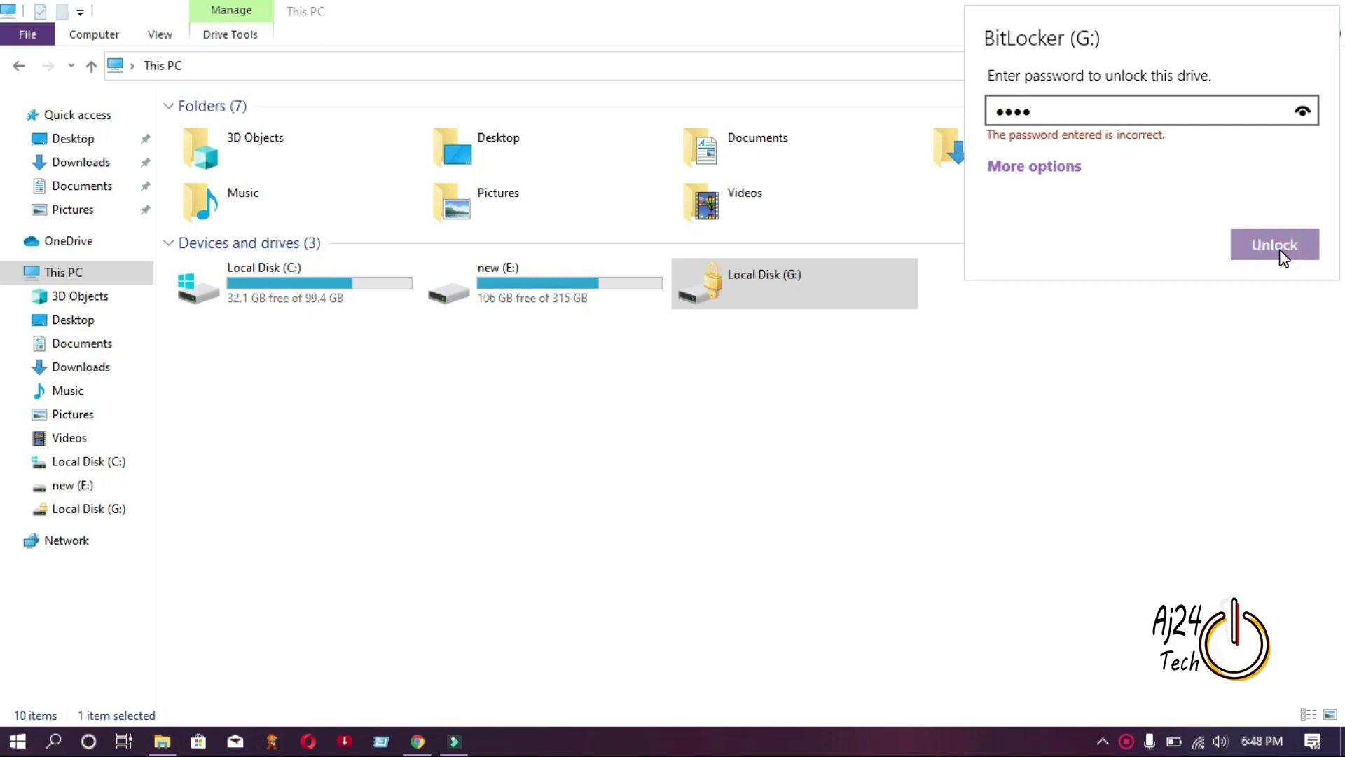
key("BackSpace")
key("BackSpace")
key("BackSpace")
key("BackSpace")
type("aaaaaaaa")
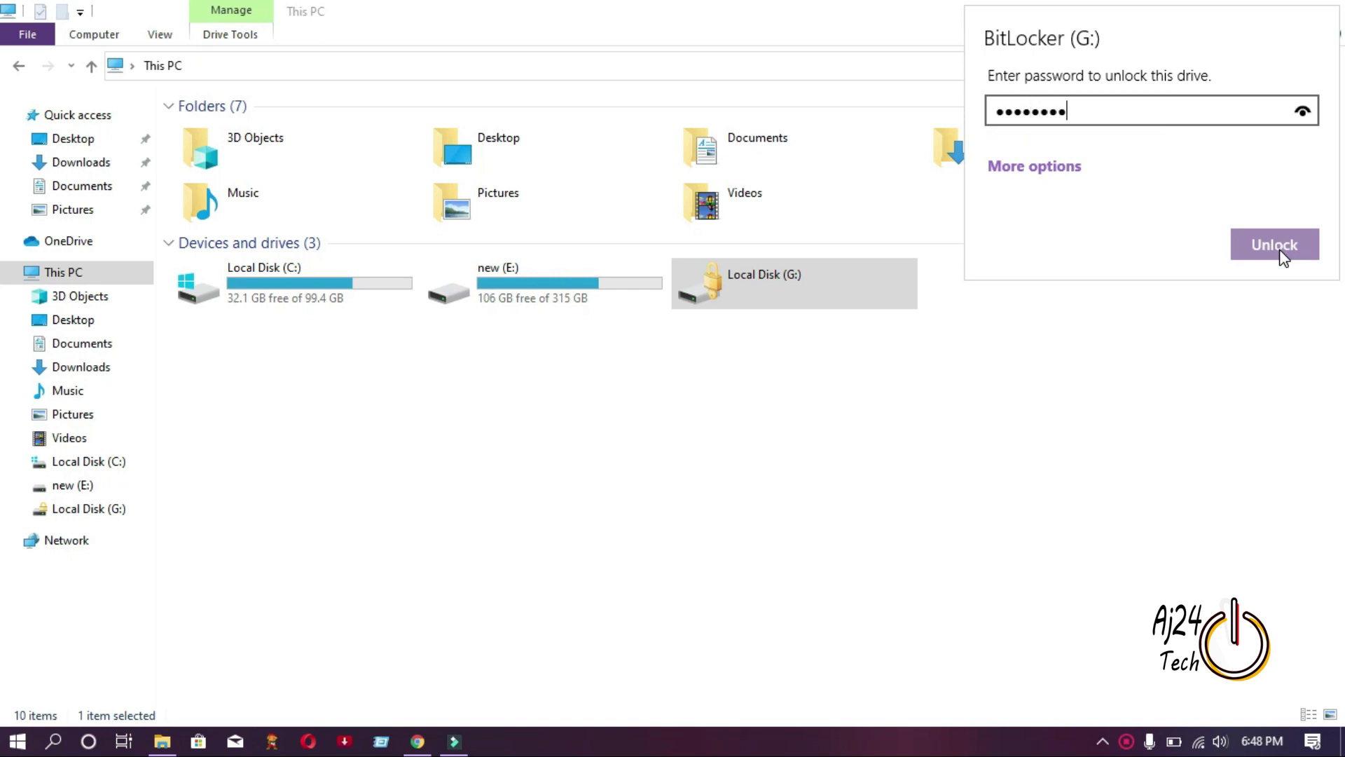
type("a")
left_click(1269, 256)
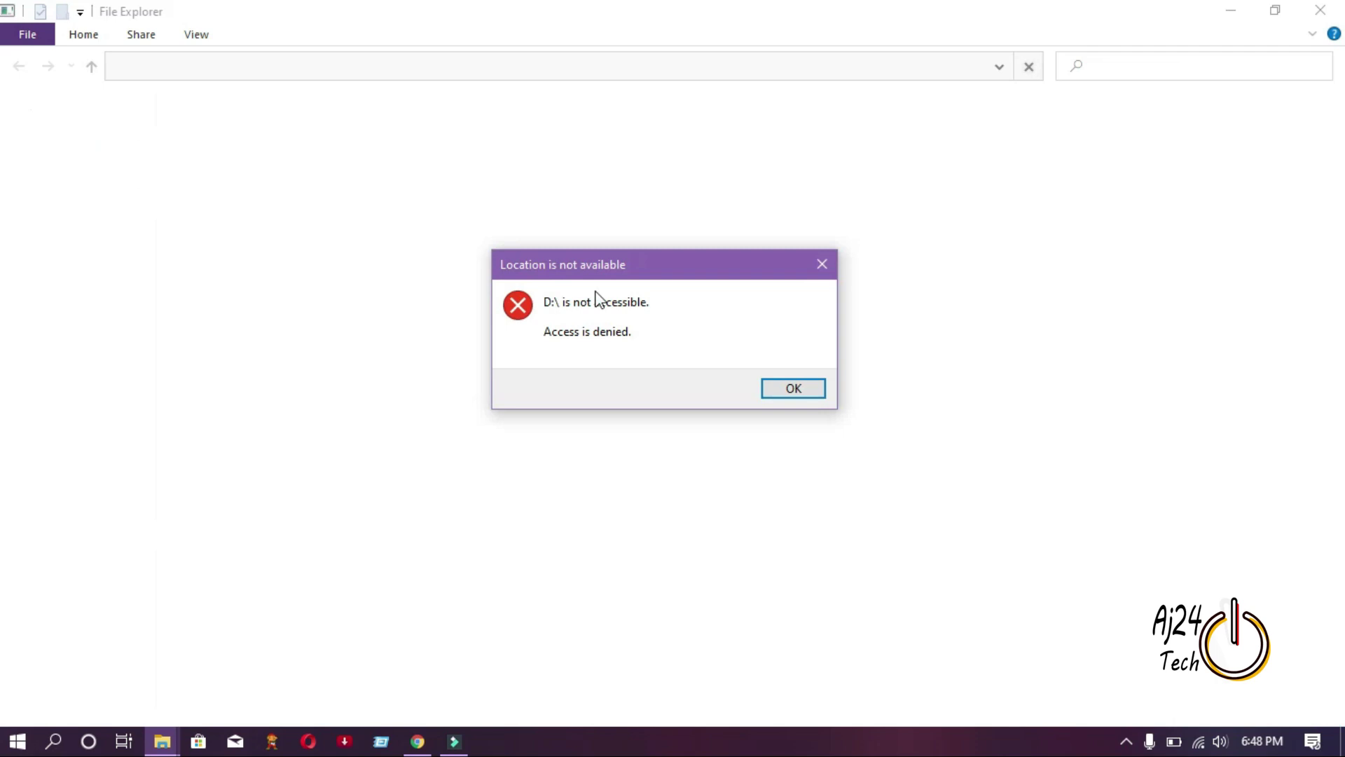
Dismiss the D: access-denied notice and open USB Drive (D:) from This PC.
left_click(822, 266)
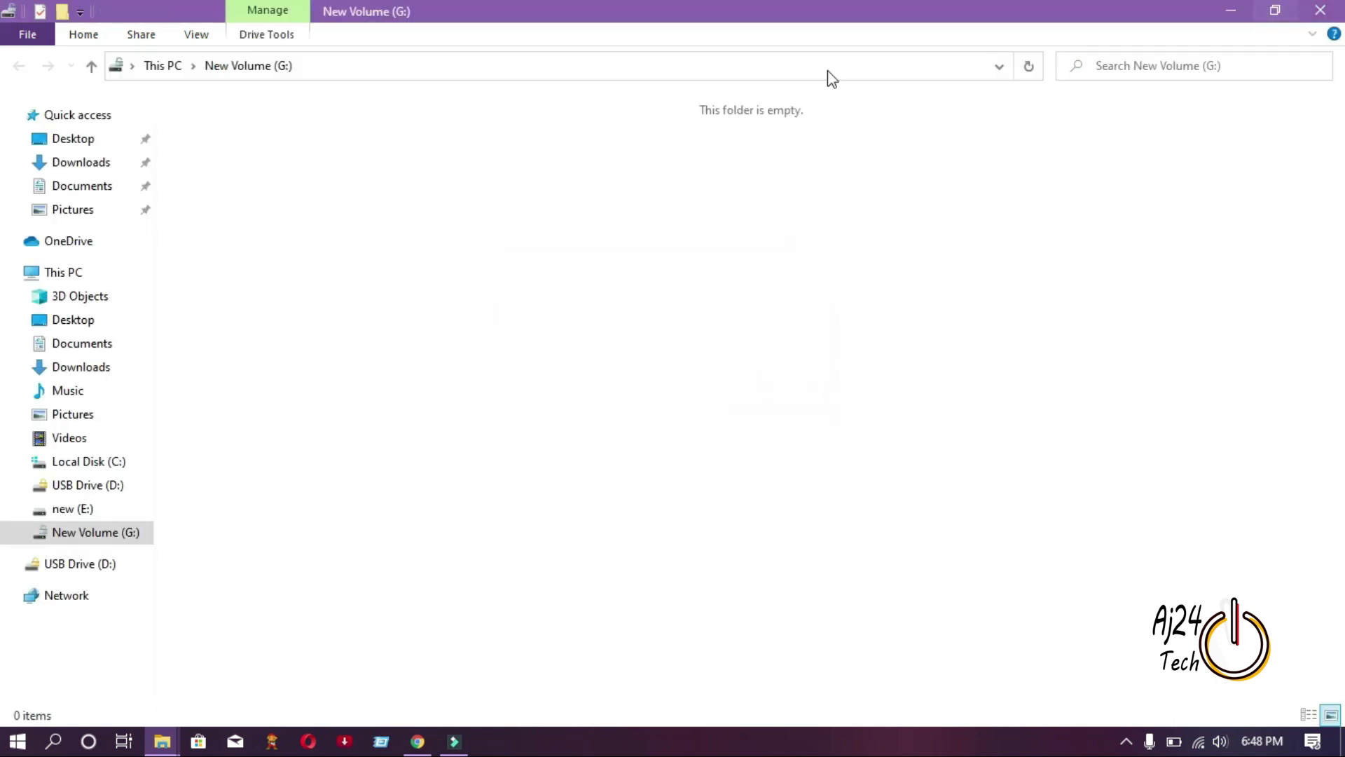
left_click(76, 280)
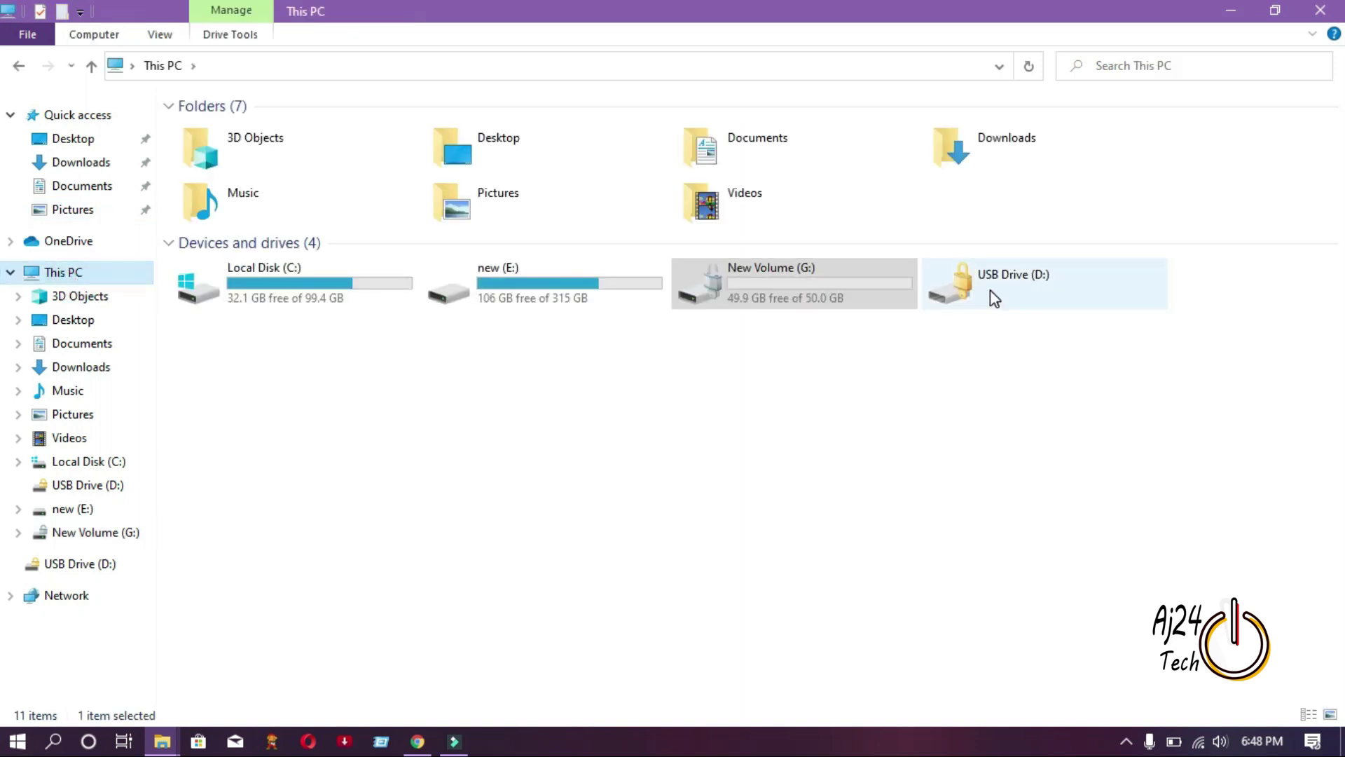
double_click(991, 291)
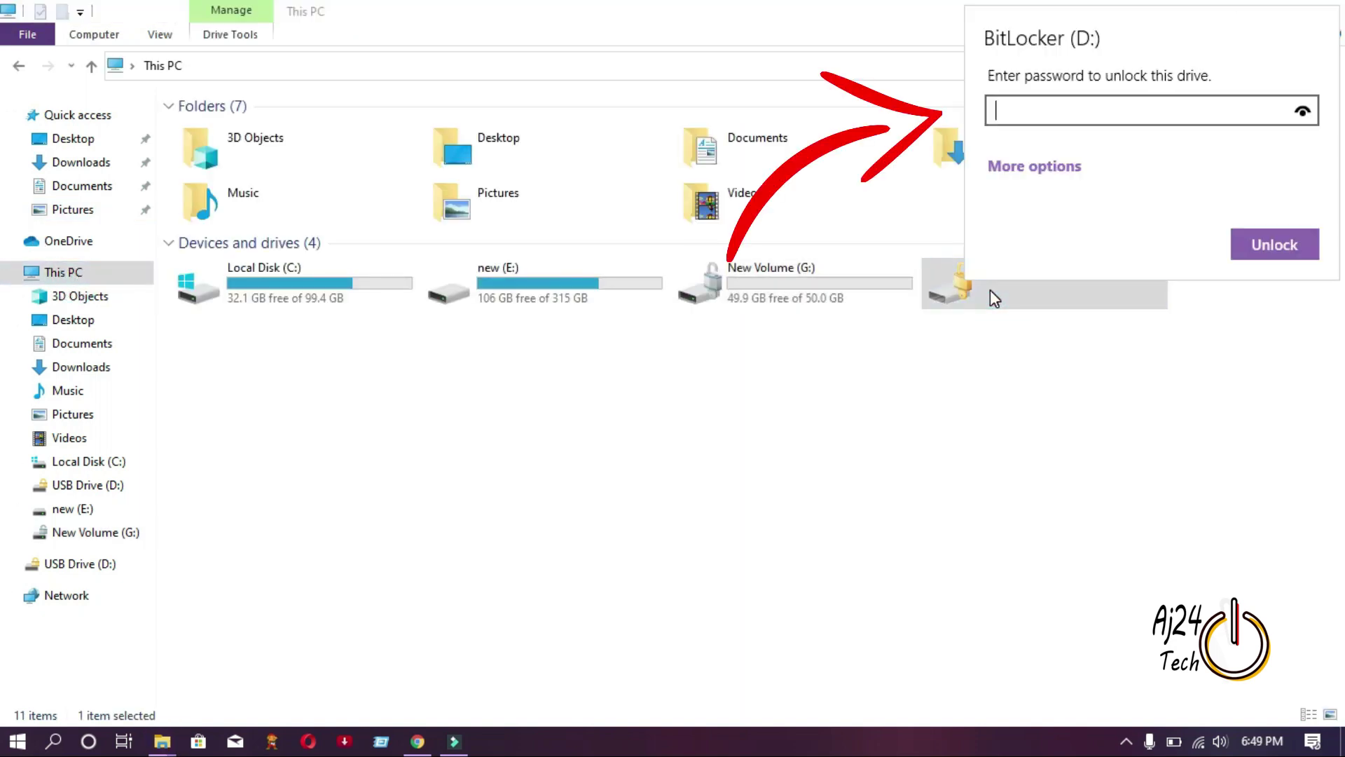
Unlock USB Drive (D:) with its password, retrying after the first password is rejected.
type("********")
left_click(1242, 249)
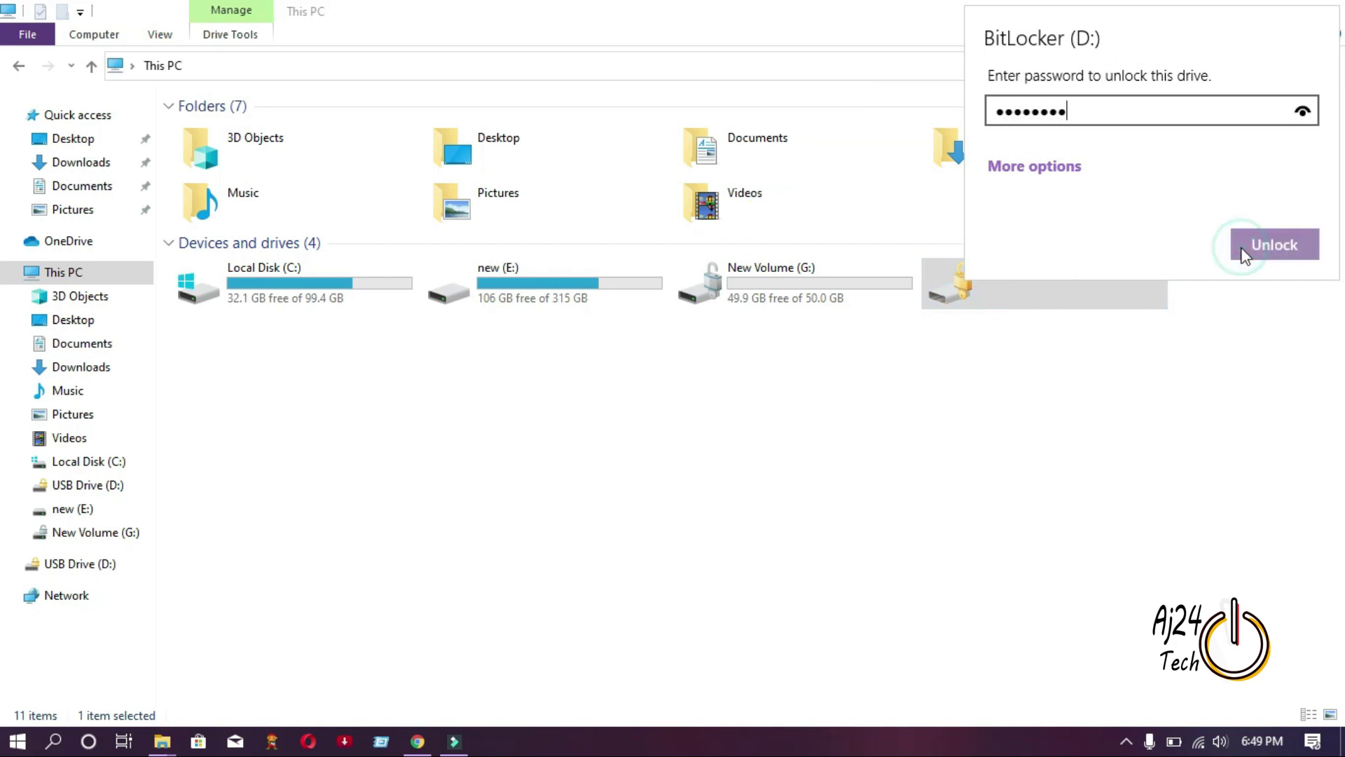
left_click(1256, 244)
type("*******")
left_click(1273, 252)
left_click(1274, 248)
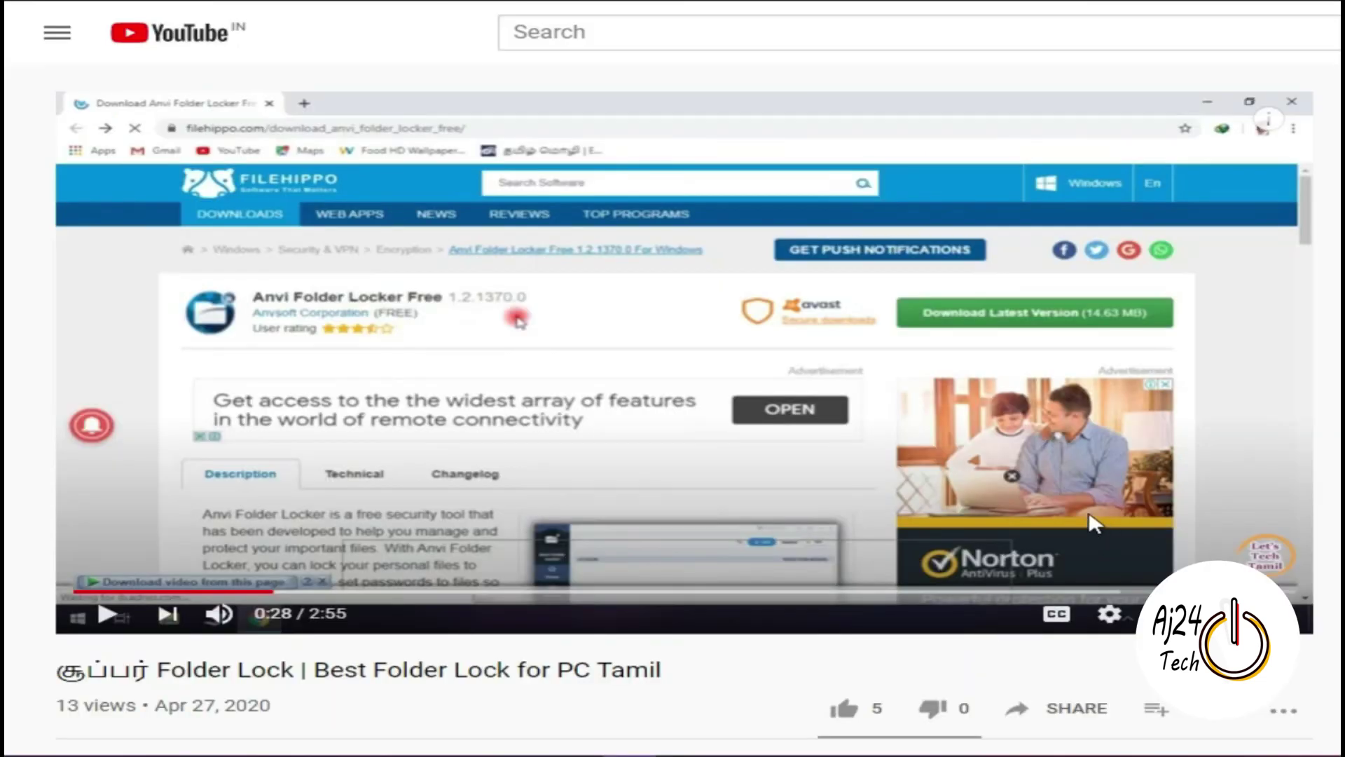
Subscribe to the video's channel and set its notification bell to All notifications.
scroll(8, 203, "down", 5)
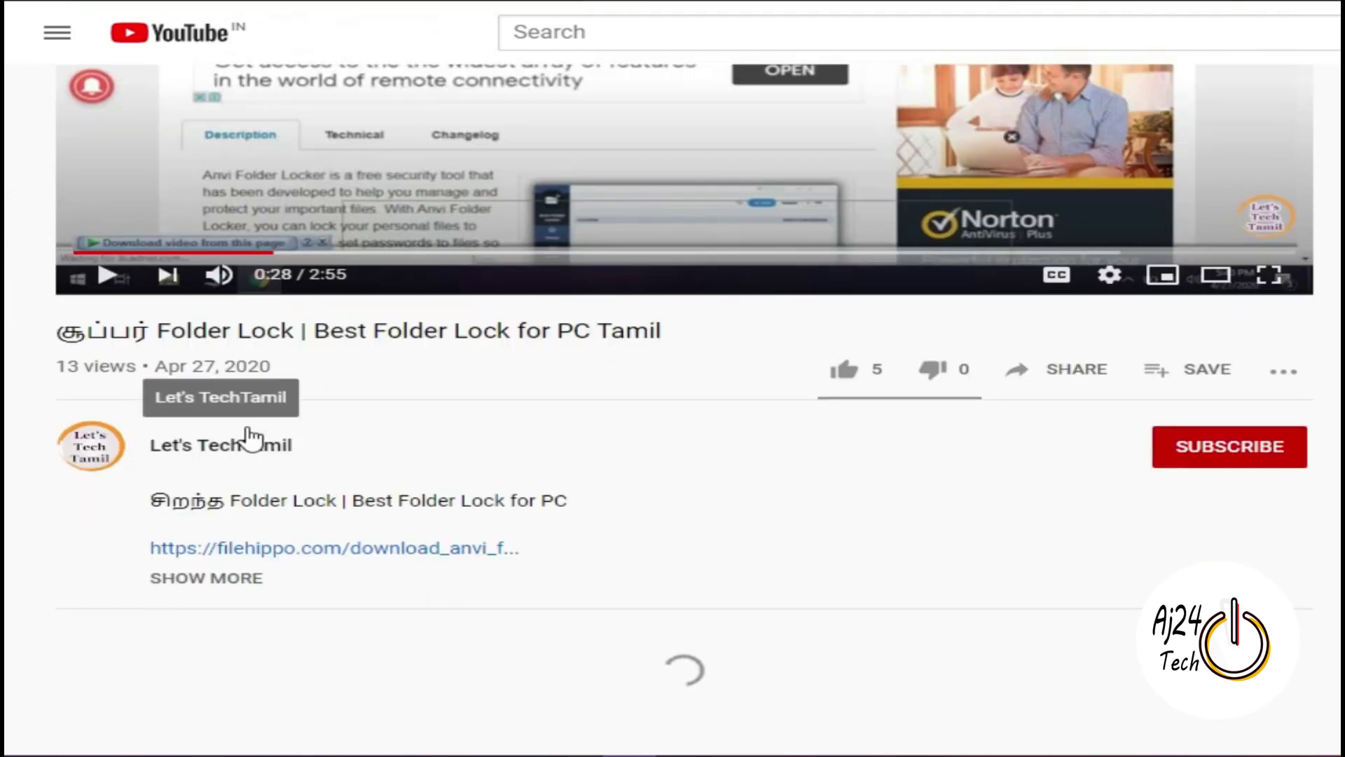
left_click(1239, 452)
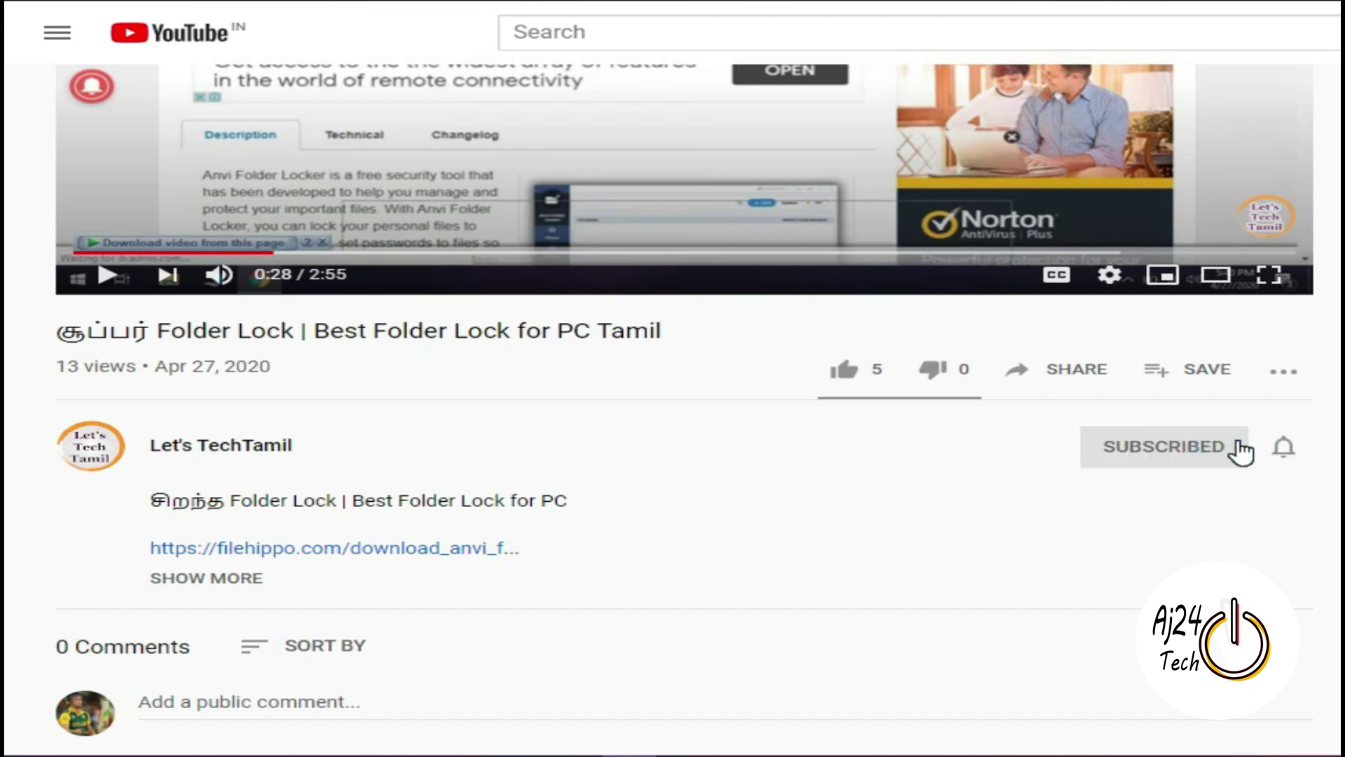
left_click(1303, 448)
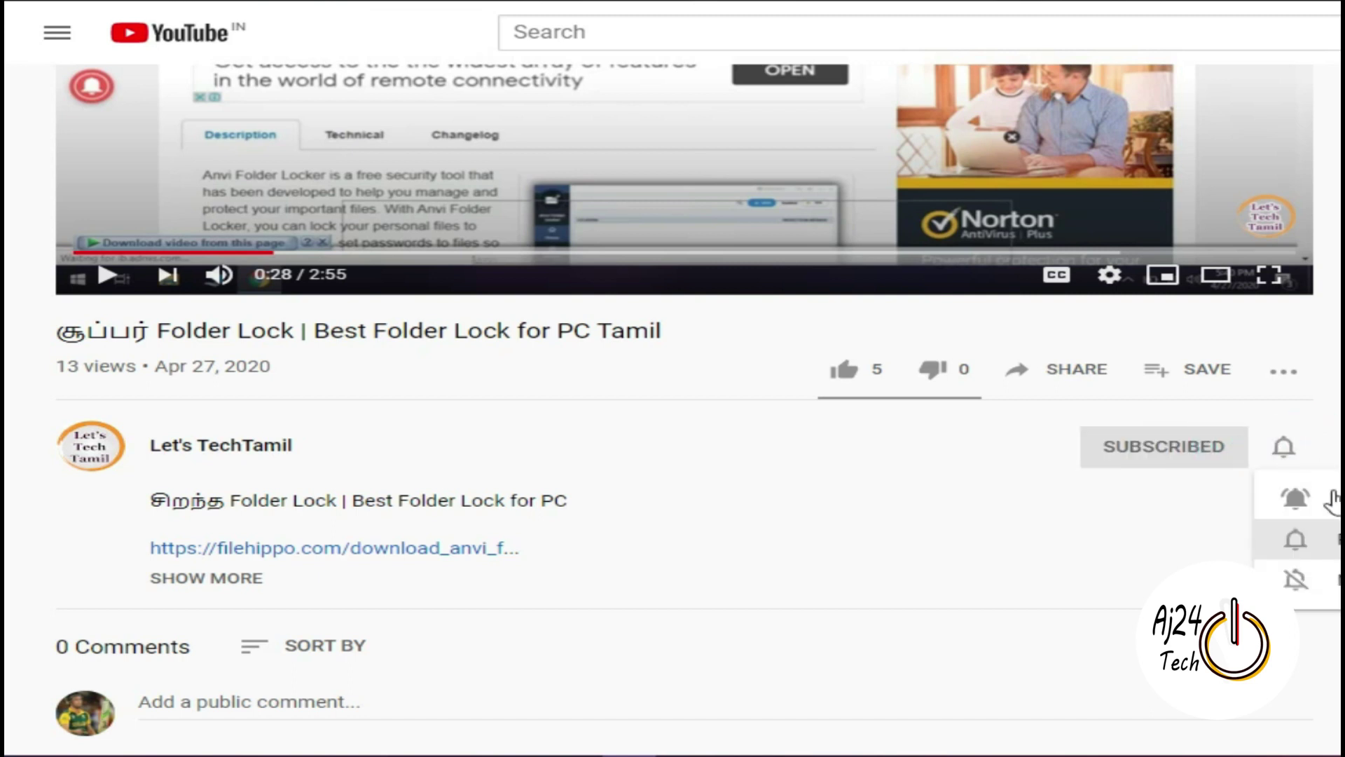
left_click(1331, 501)
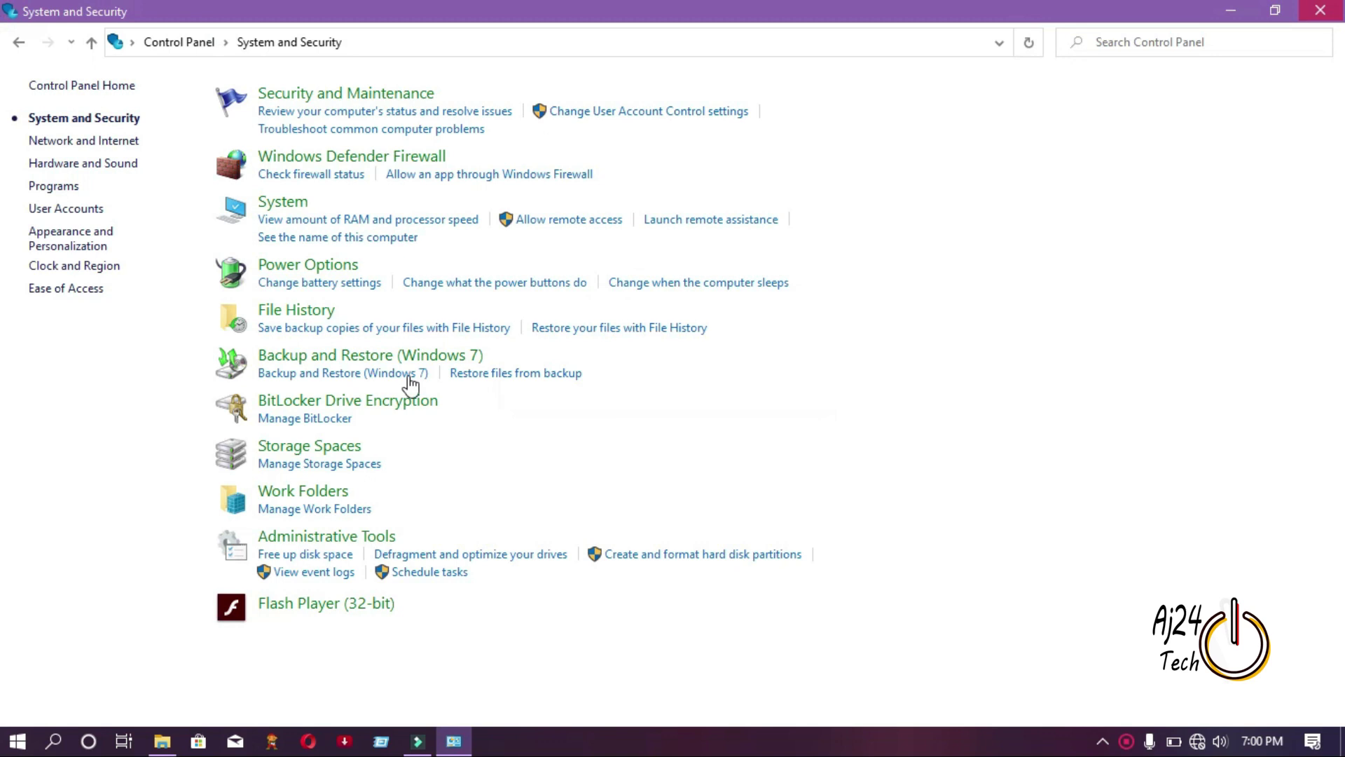
Unlock New Volume (G:) in BitLocker Drive Encryption with its password, then close the drive window.
left_click(322, 402)
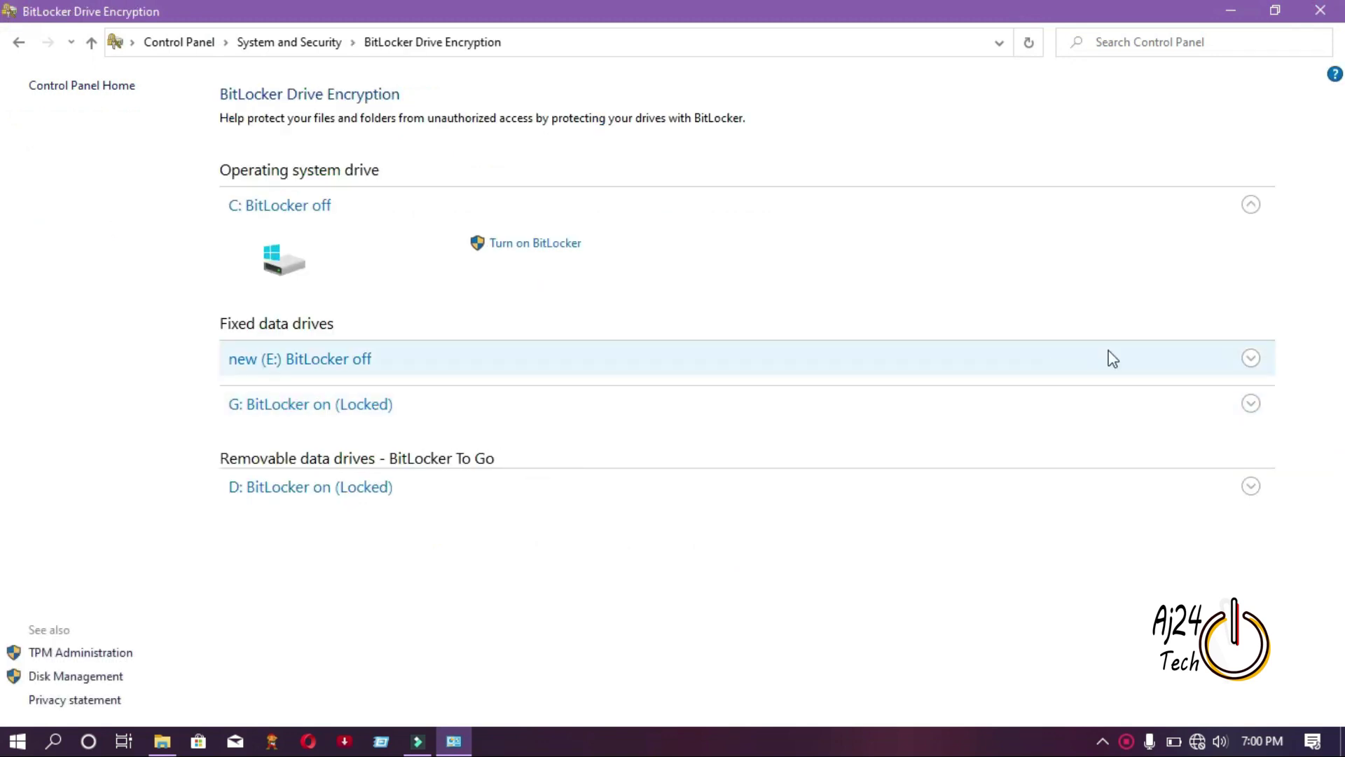
left_click(1251, 404)
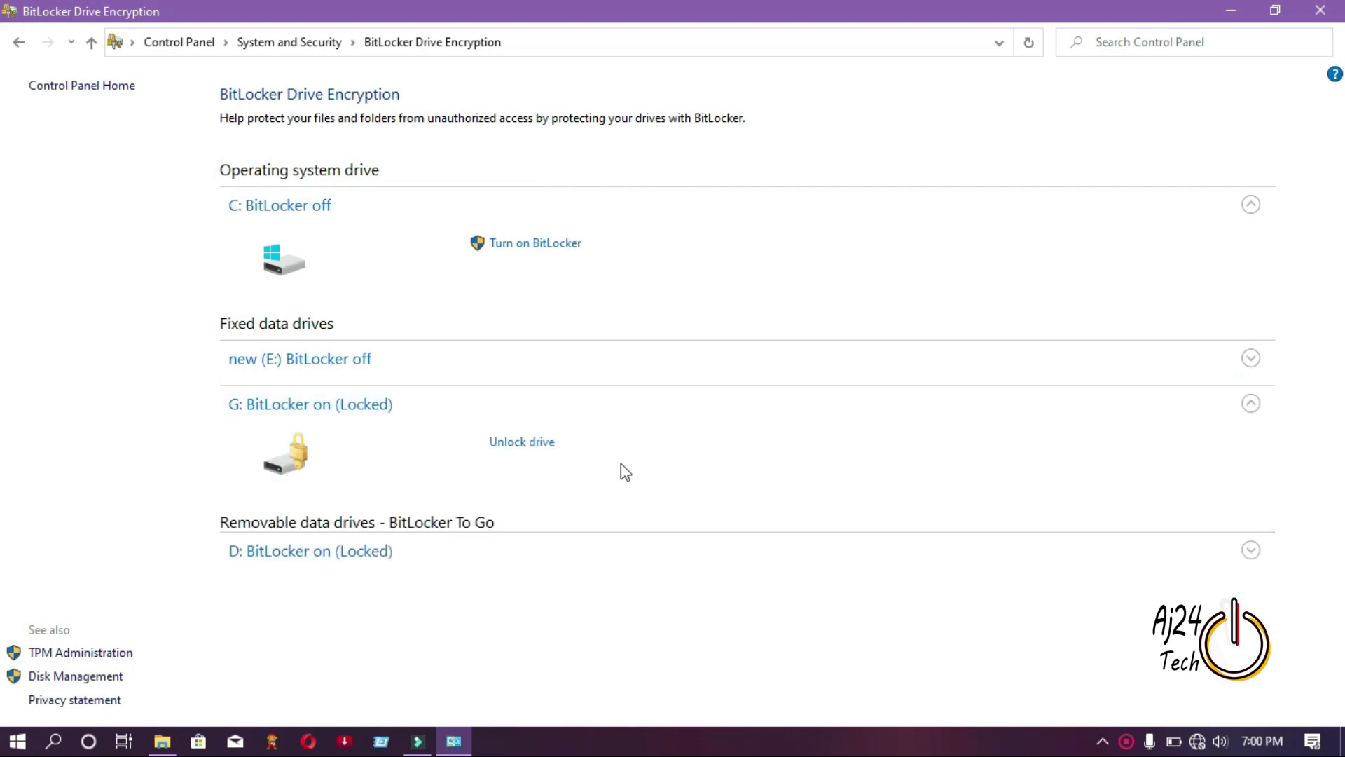
left_click(538, 443)
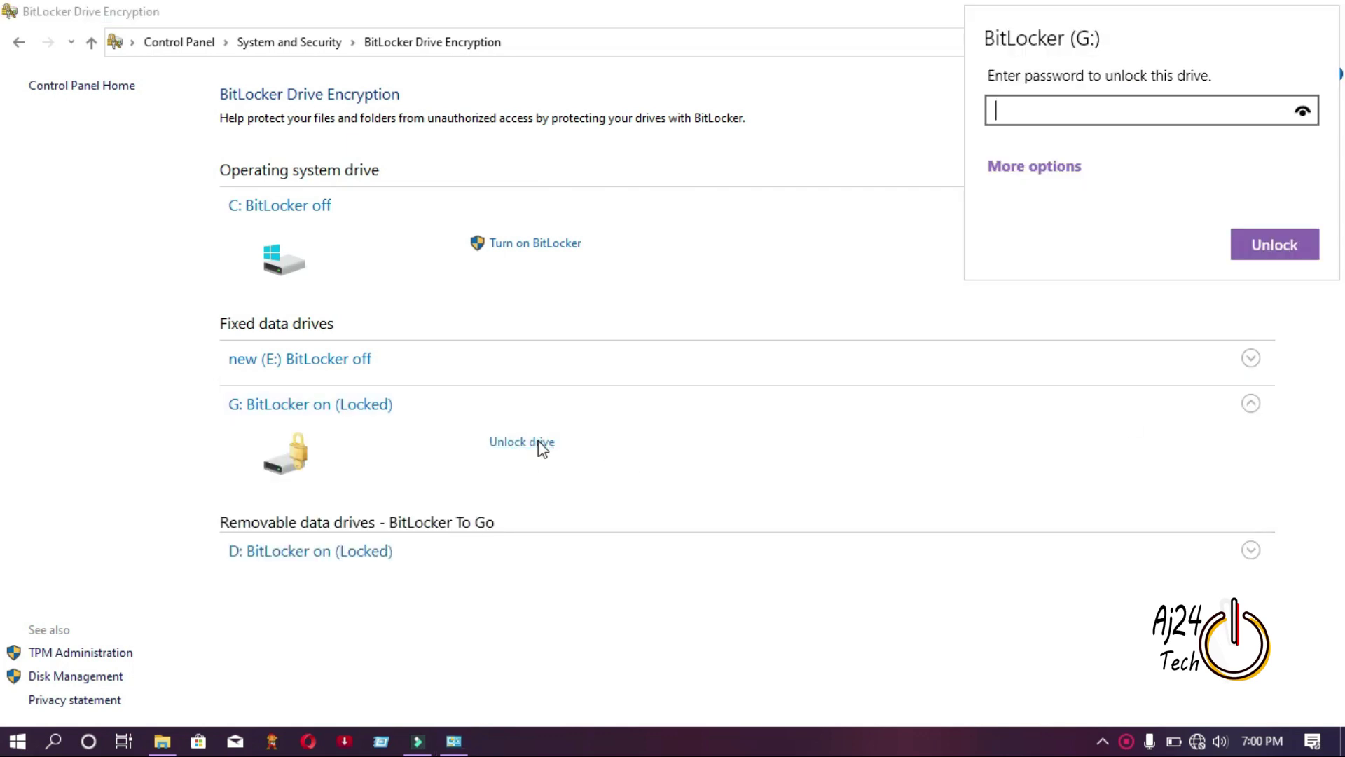
type("•••••••")
left_click(1261, 250)
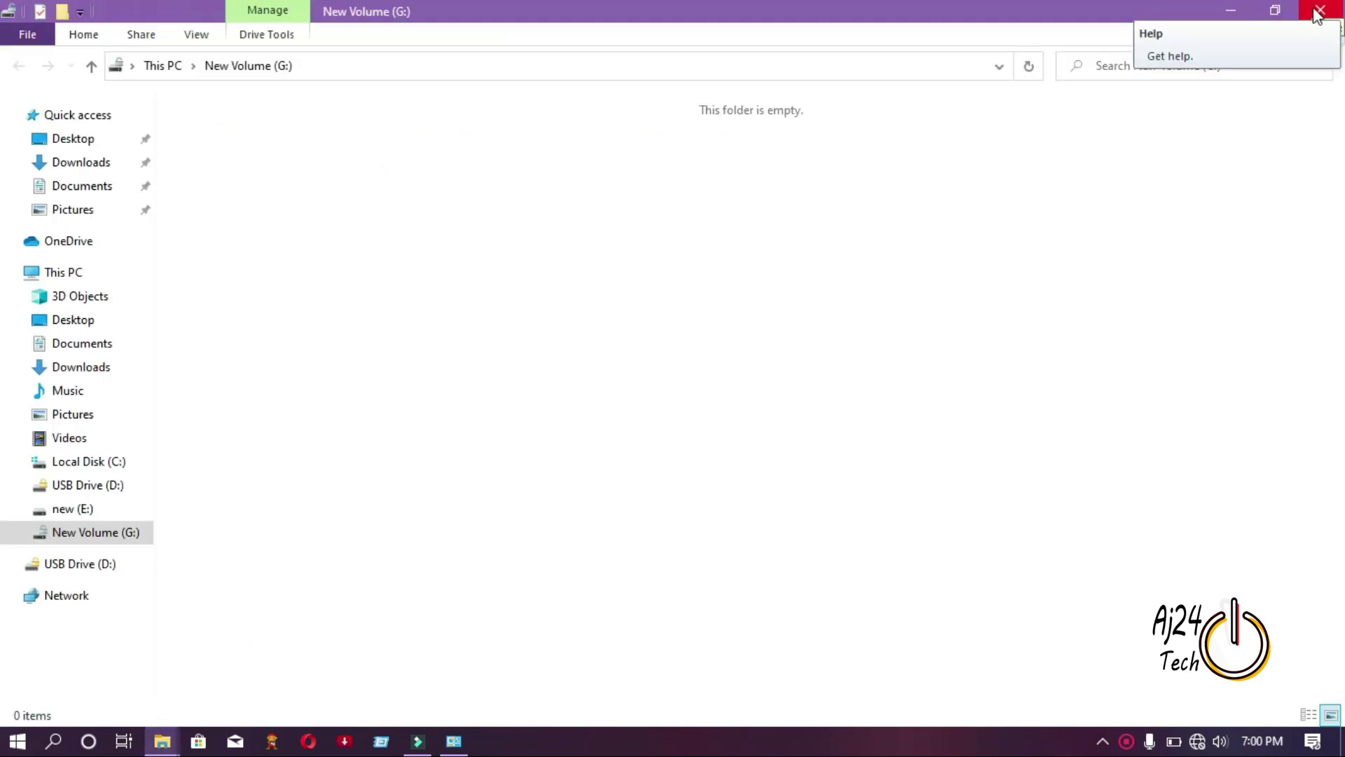
left_click(1320, 10)
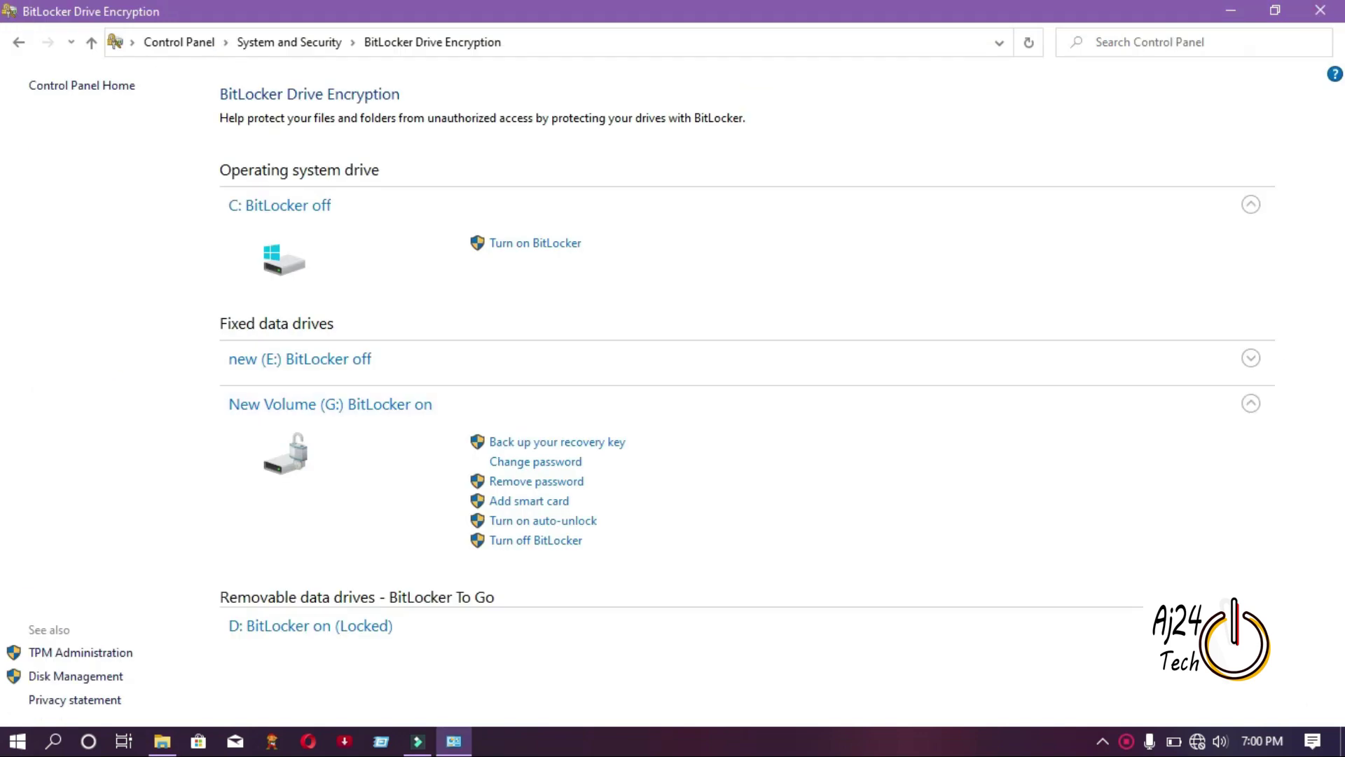
Unlock drive D: in BitLocker Drive Encryption by entering and submitting its password.
left_click(1251, 625)
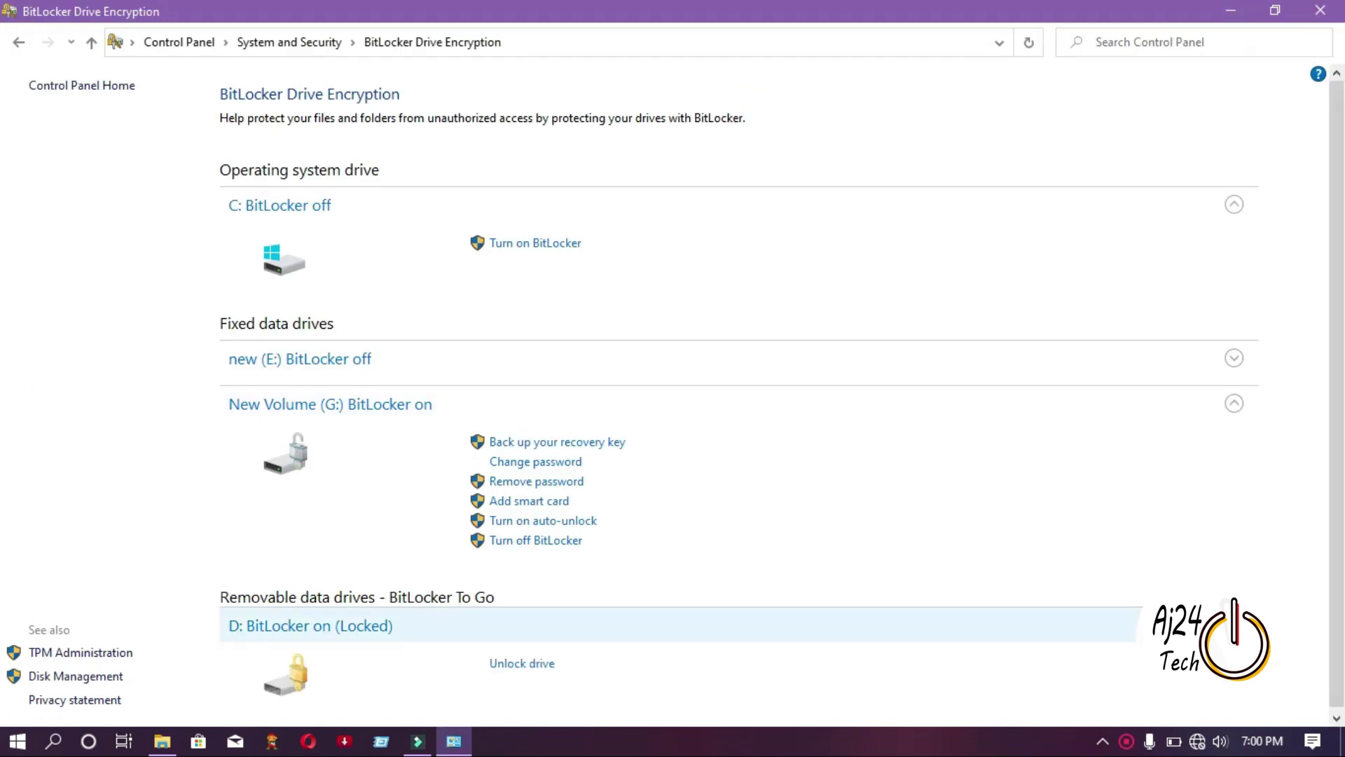
left_click(538, 664)
type("1234567")
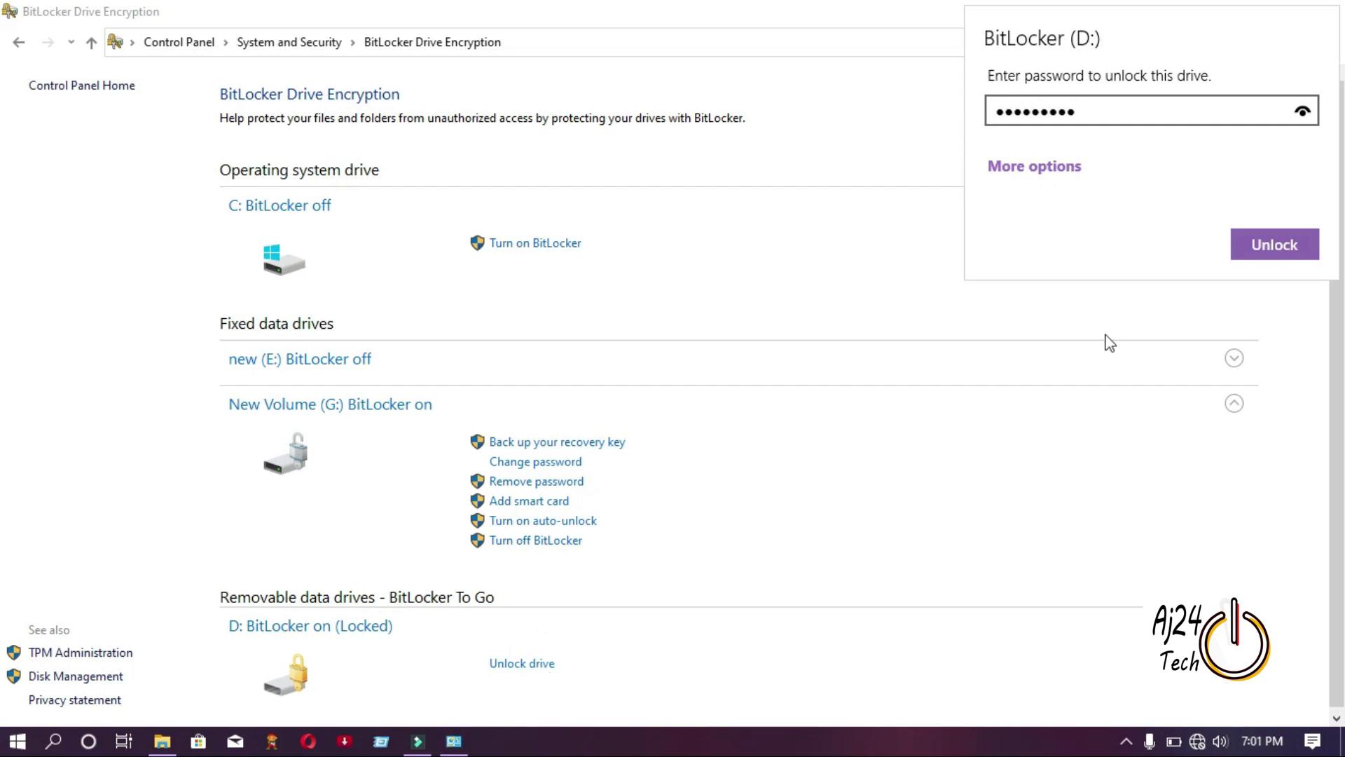
left_click(1263, 255)
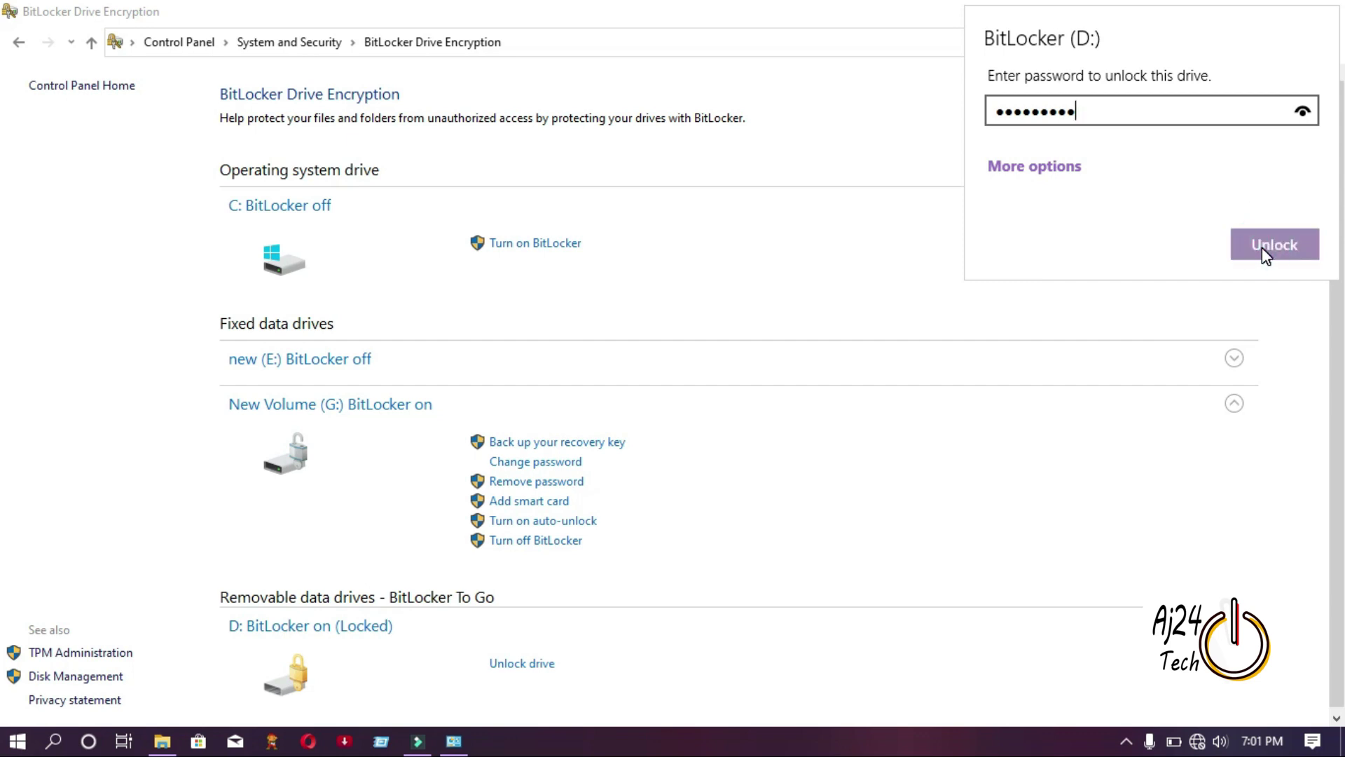